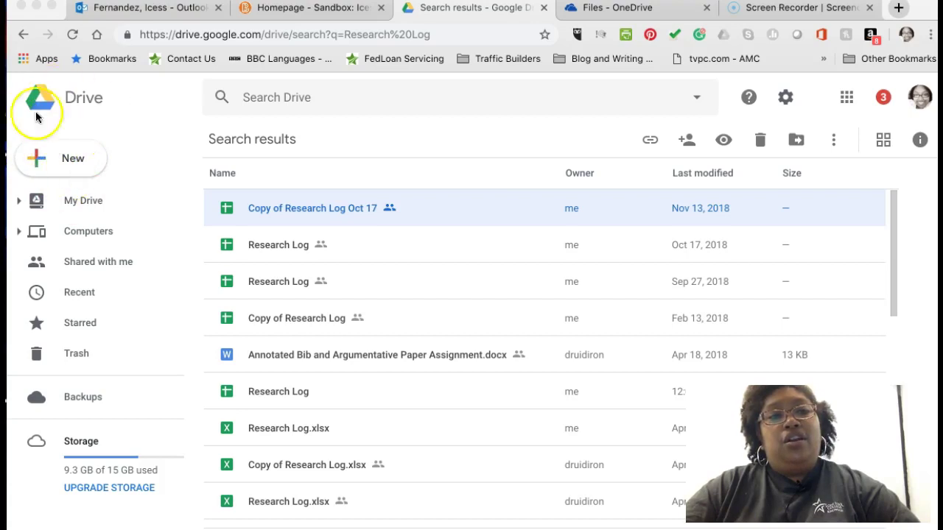
Create a new folder named English 1301 in Drive.
click(33, 158)
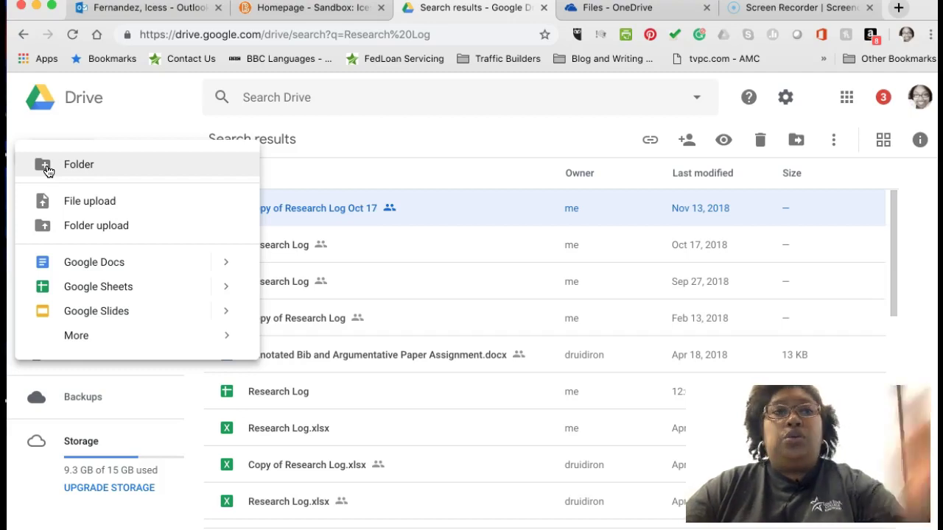
click(64, 230)
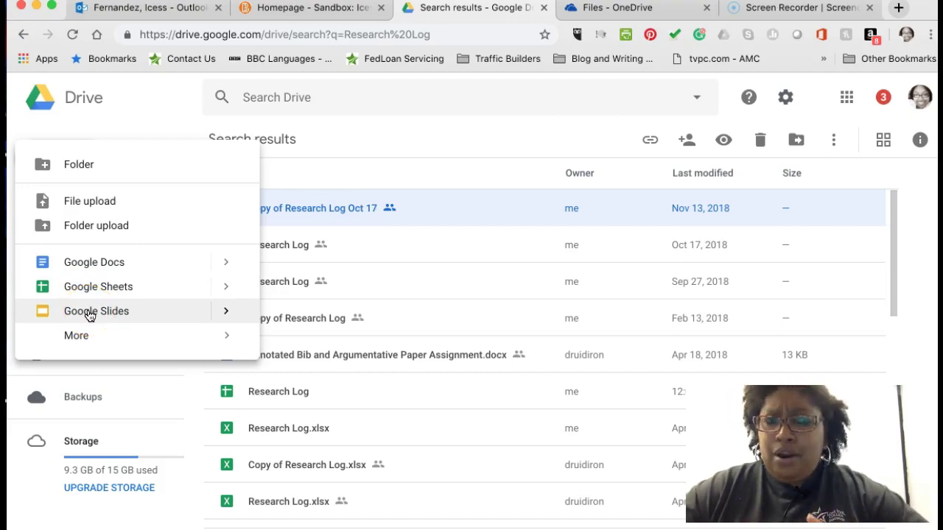
mouse_move(105, 336)
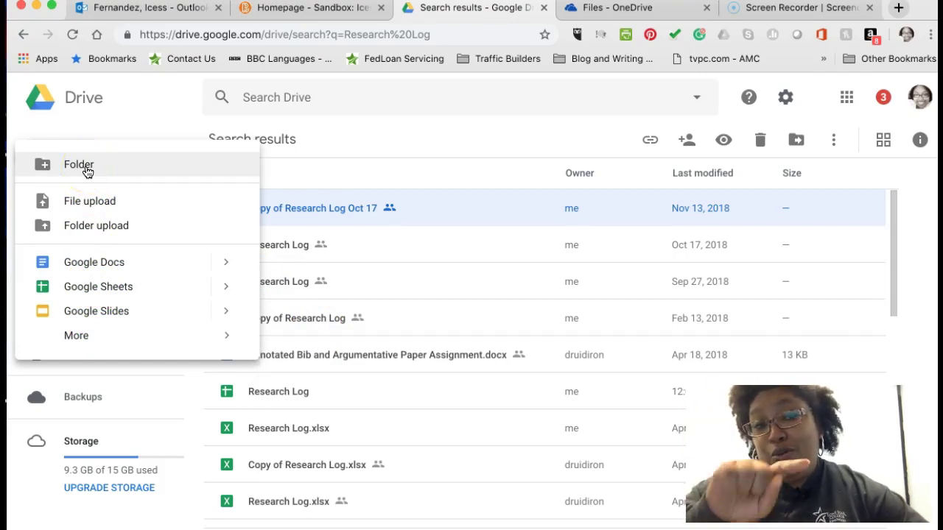
click(86, 170)
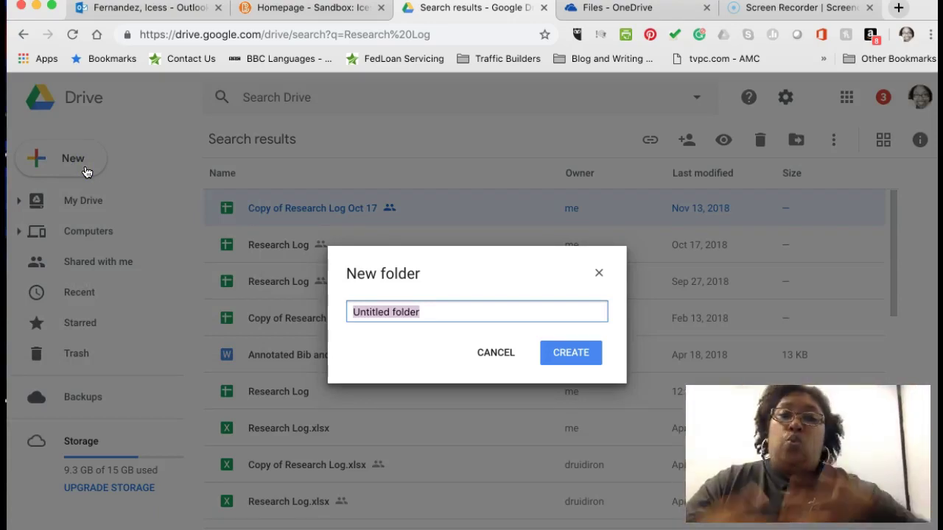
text(En)
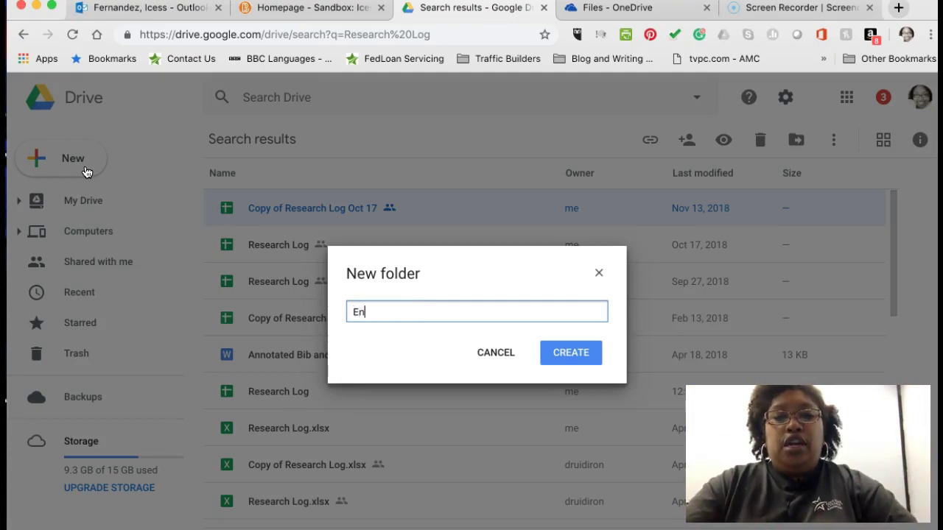
text(glish 1301)
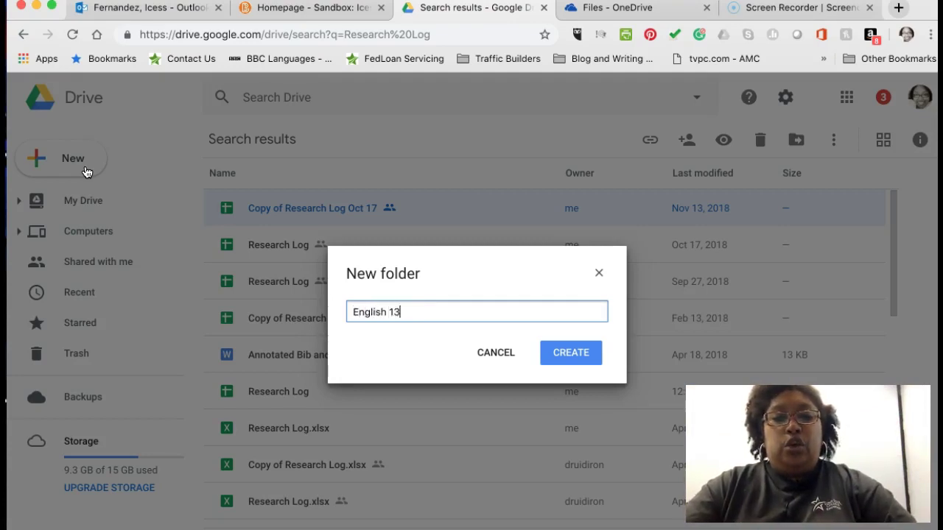
click(571, 360)
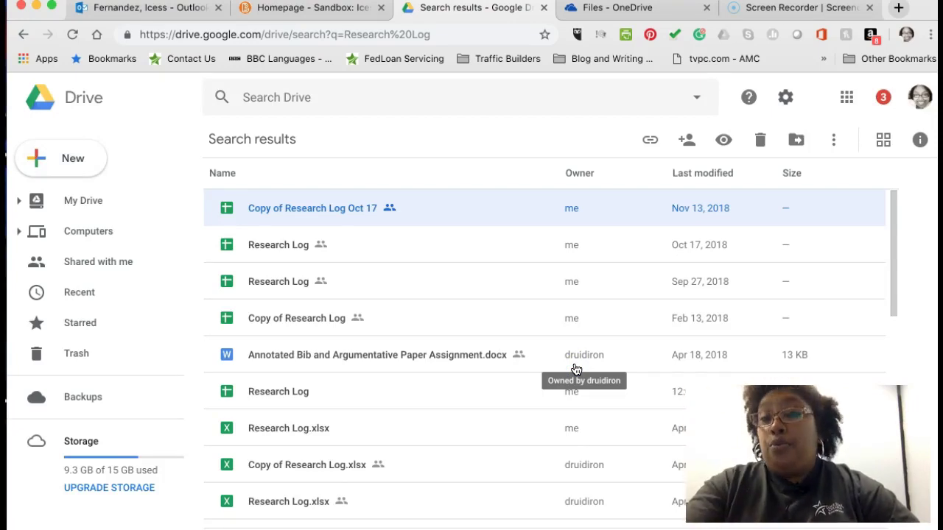
Search Drive for English 1301 and look through the results for the newly created folder.
click(299, 97)
text(Engl)
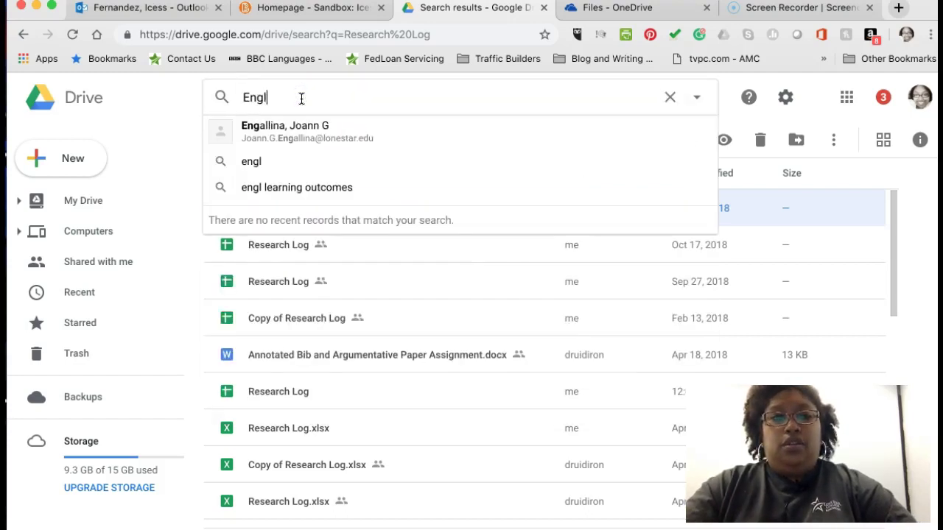
text(ish 1301)
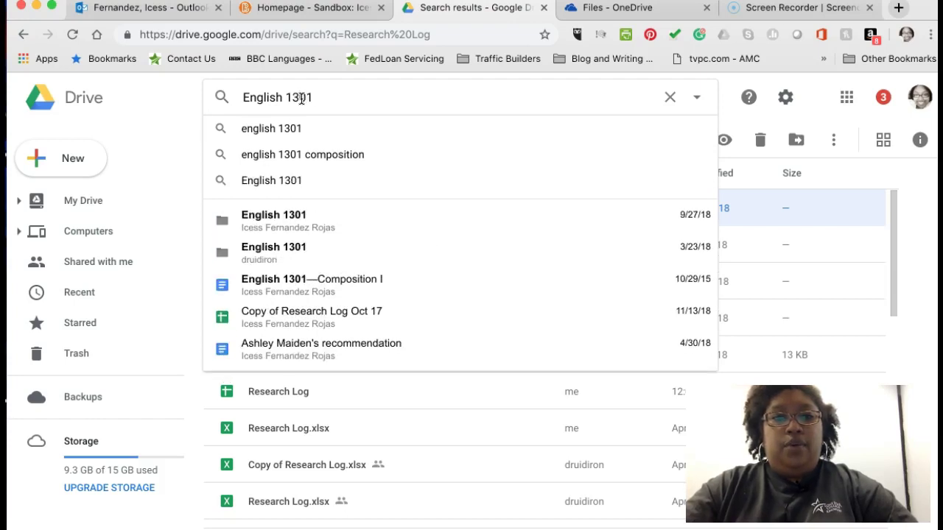
key(Return)
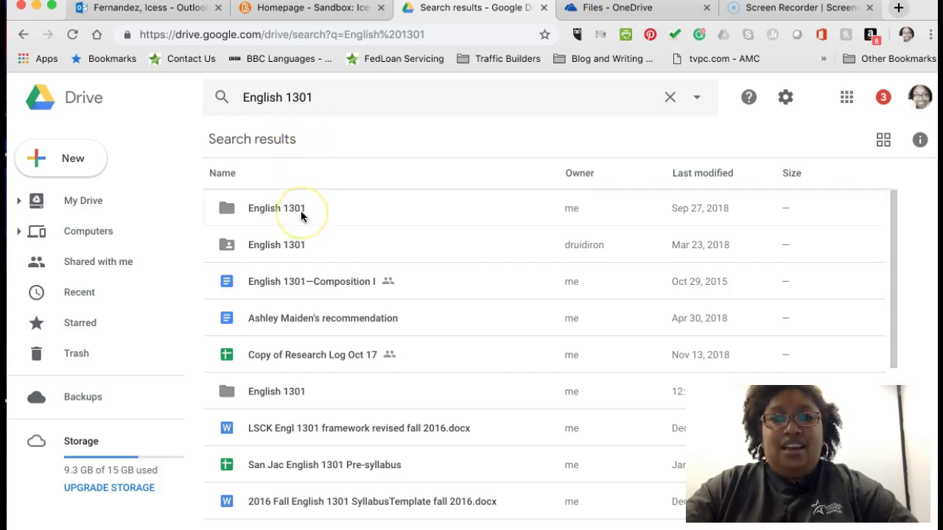
scroll(301, 212, down, 1)
scroll(301, 216, up, 1)
scroll(300, 216, down, 3)
scroll(301, 216, up, 3)
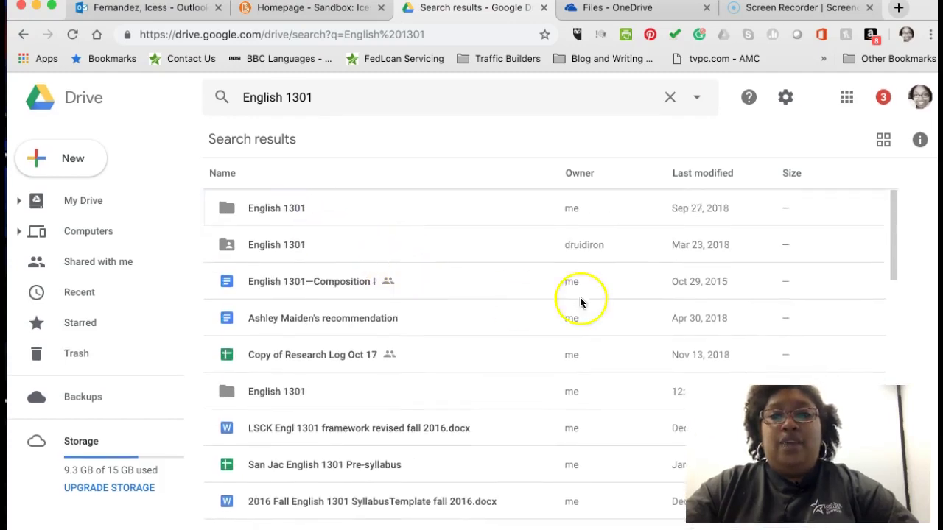
Sort the search results by last modified date and open the English 1301 folder created today.
click(696, 175)
click(735, 221)
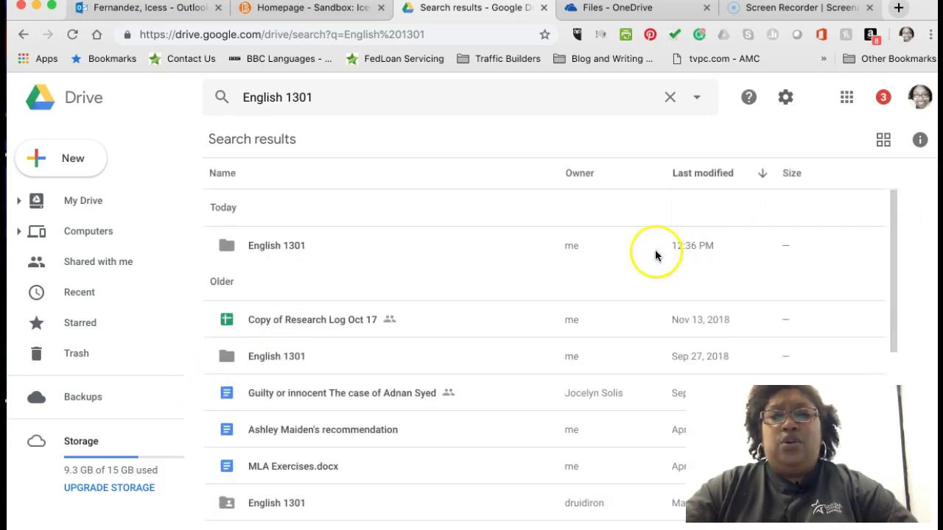
click(224, 248)
double_click(225, 248)
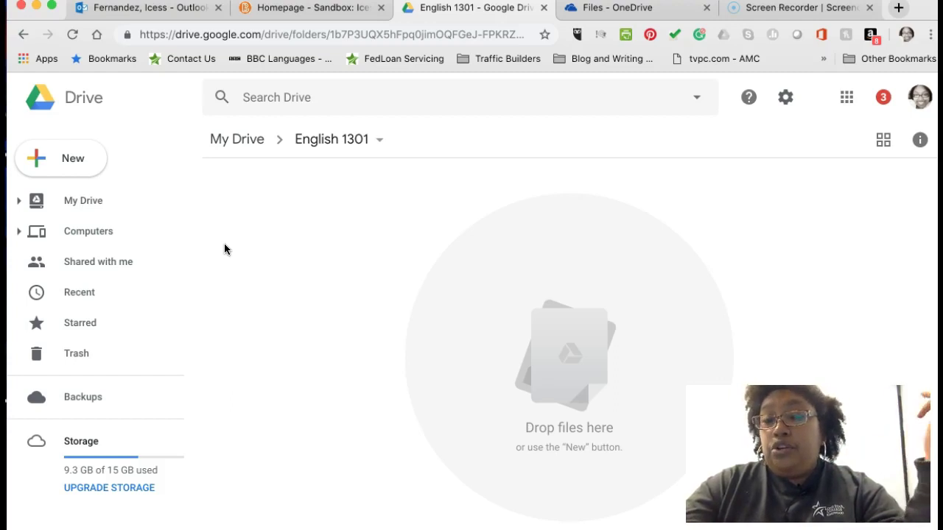
Create a subfolder named Essays inside the English 1301 folder.
click(53, 162)
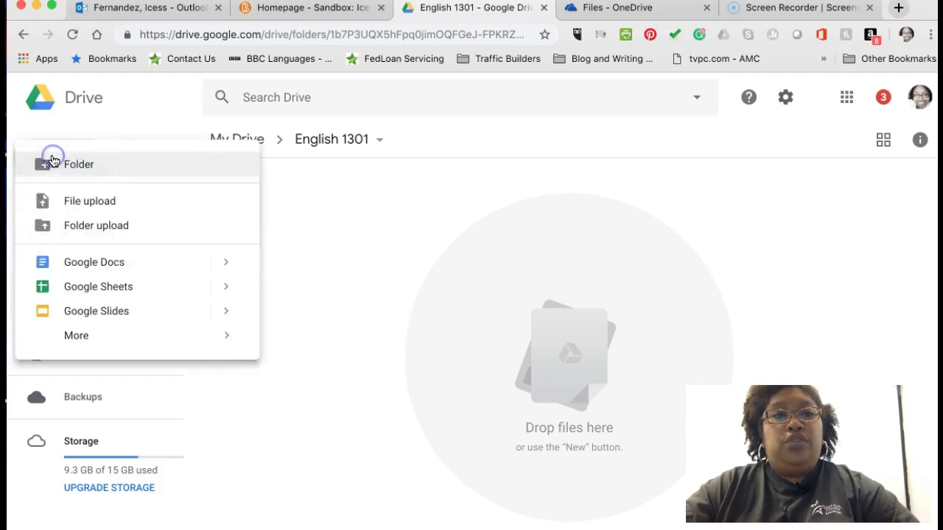
click(67, 166)
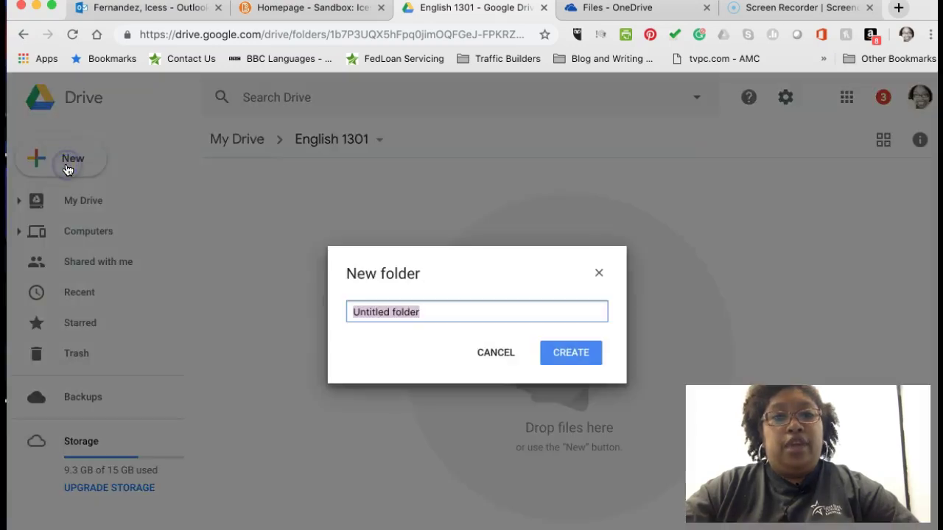
text(Esss)
key(BackSpace)
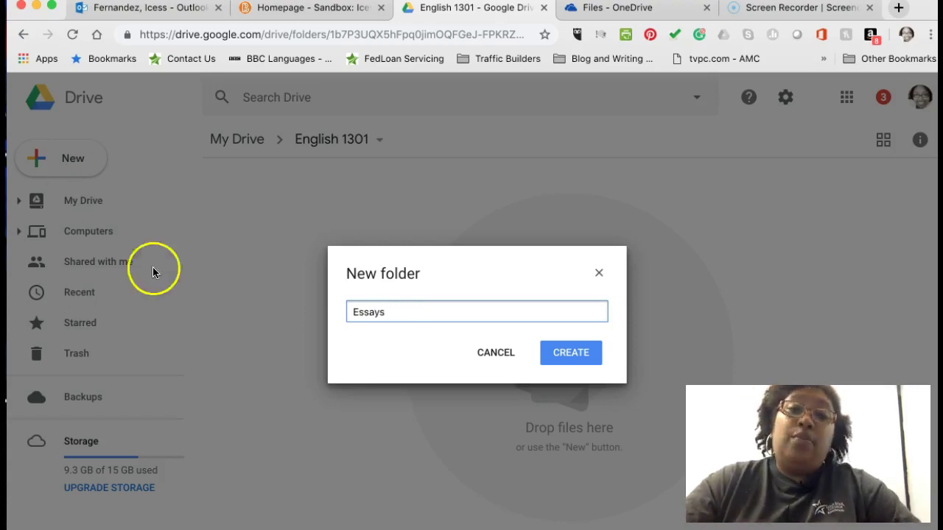
click(564, 352)
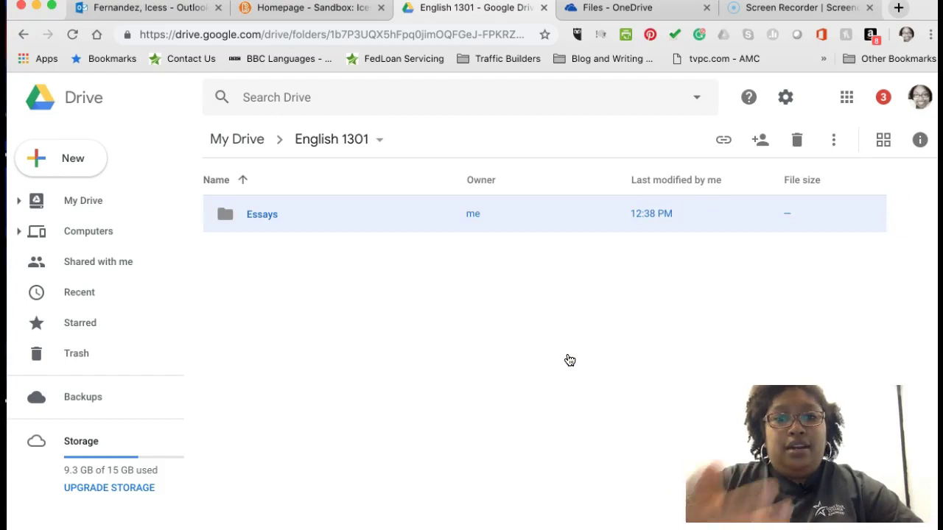
Add a subfolder named Research to the English 1301 folder.
click(34, 157)
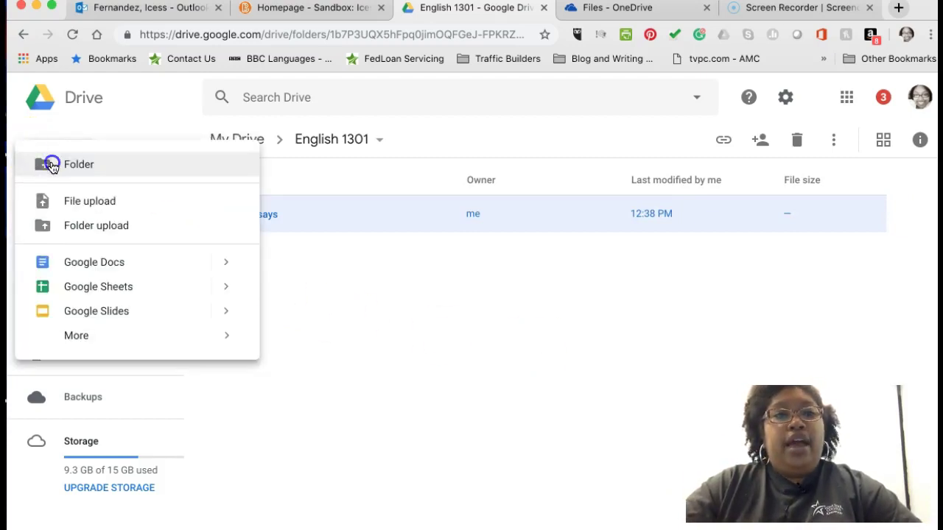
click(56, 162)
text(Research)
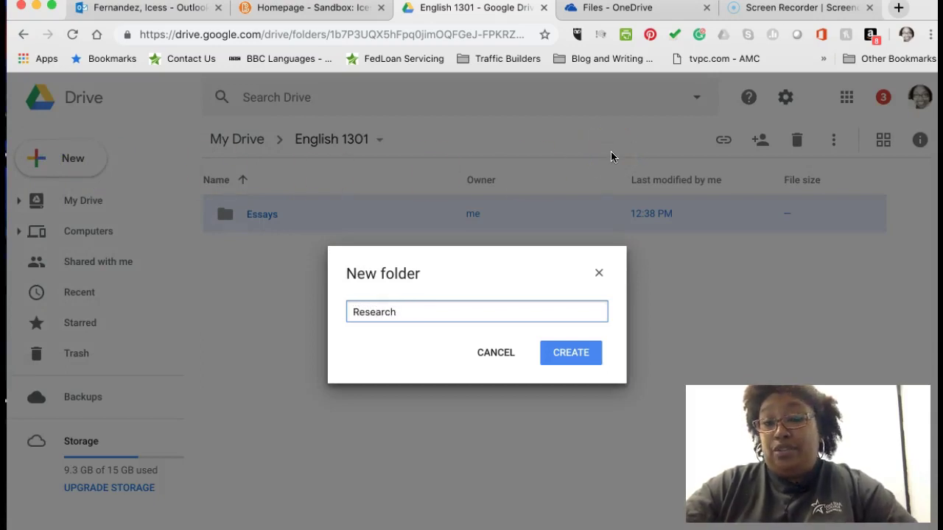
click(579, 355)
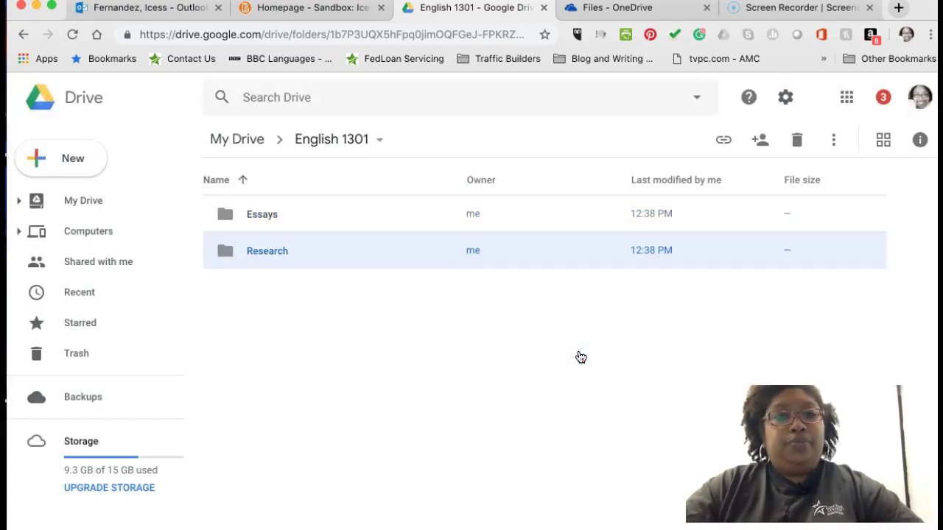
Add a subfolder named Notes from the Lesson to the English 1301 folder.
click(53, 159)
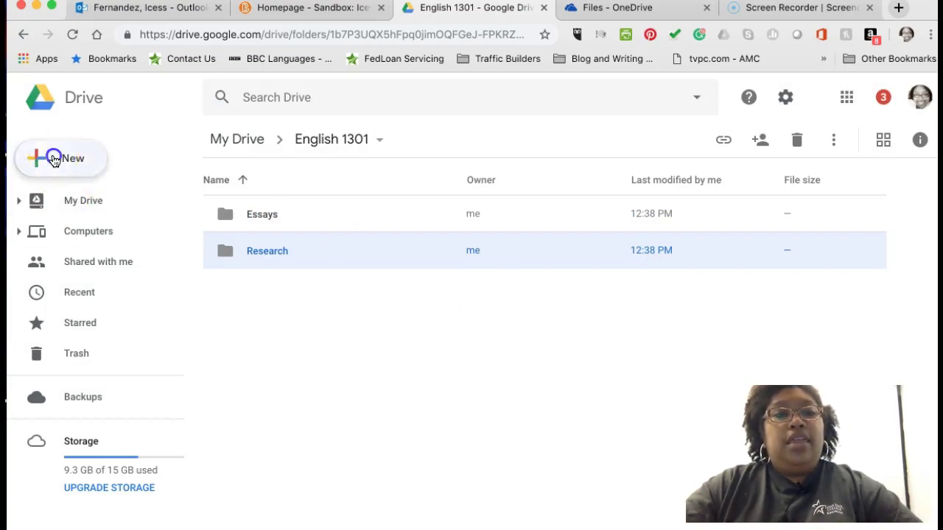
click(68, 179)
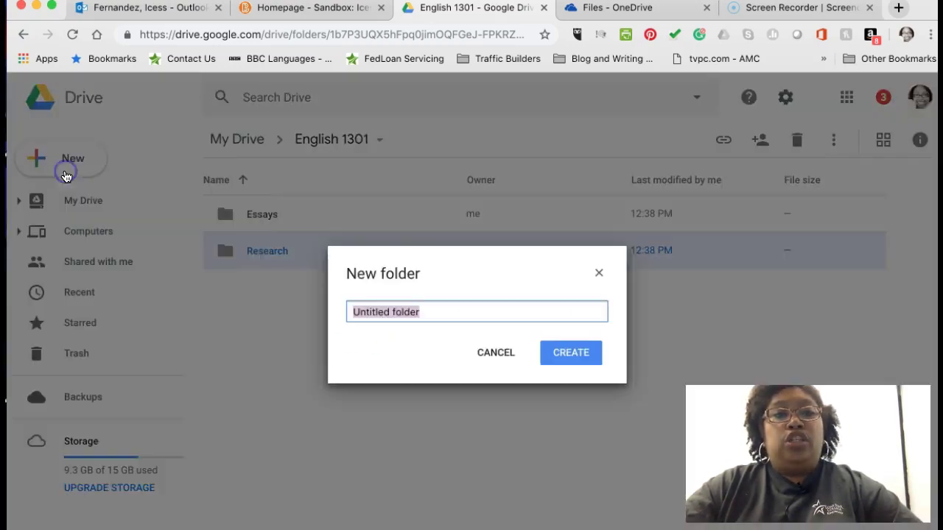
text(Notes from the Lesson)
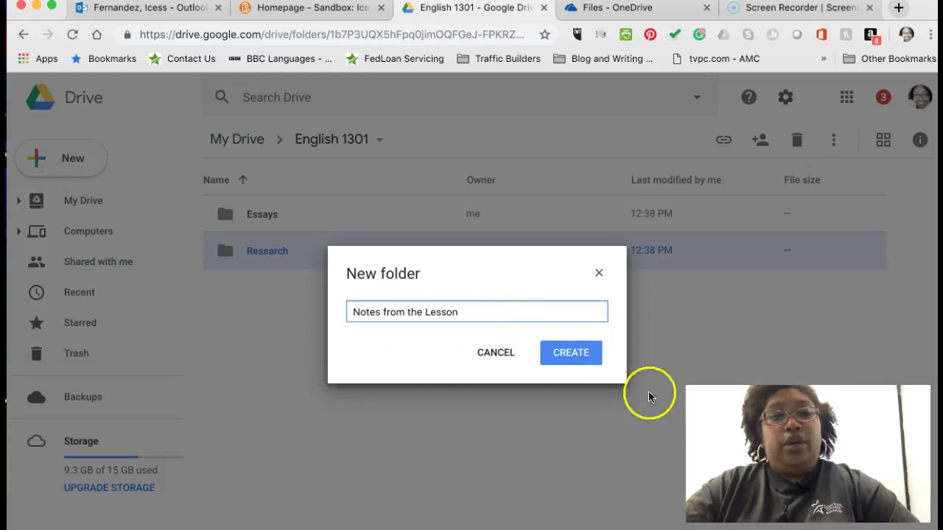
click(572, 353)
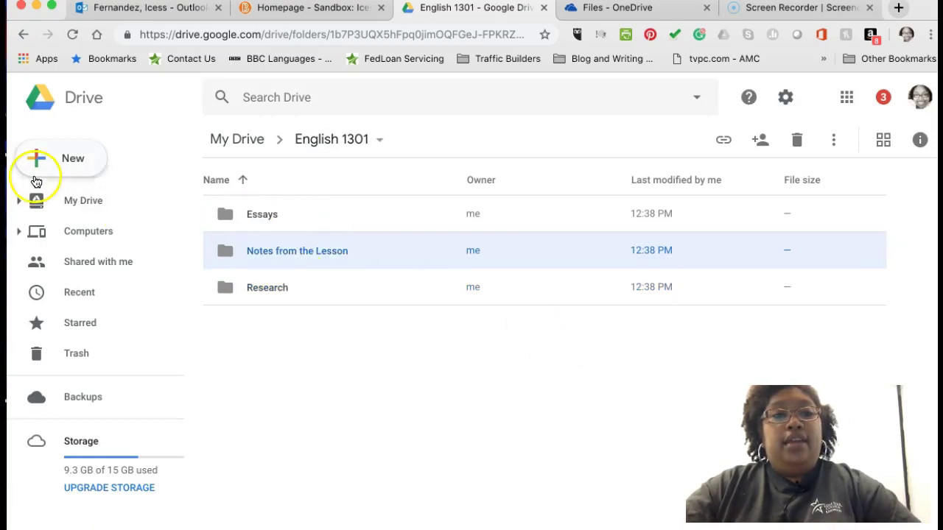
Add a subfolder named Notes about the Case to the English 1301 folder.
click(37, 165)
click(103, 164)
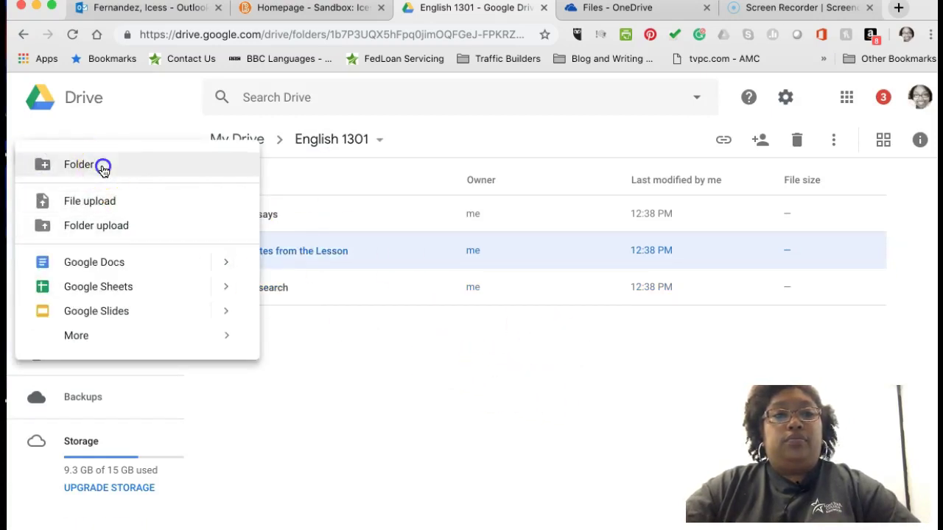
text(Notes about the Case)
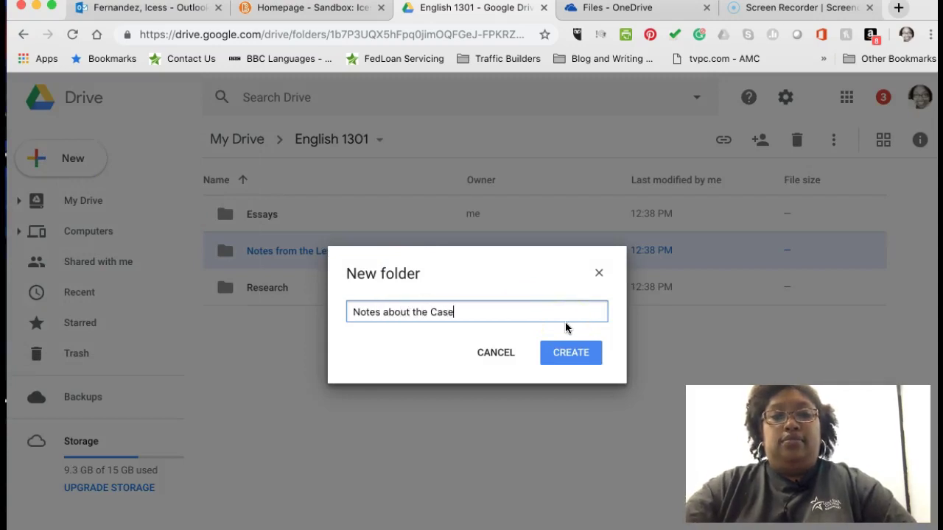
click(588, 361)
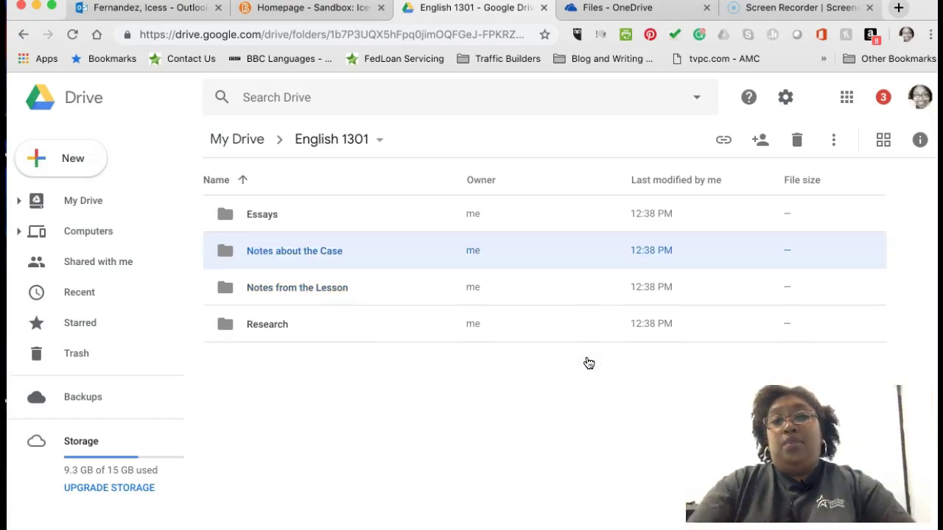
Try the name English 1301 Spring 2019 for the current folder, and discard the rename.
click(369, 141)
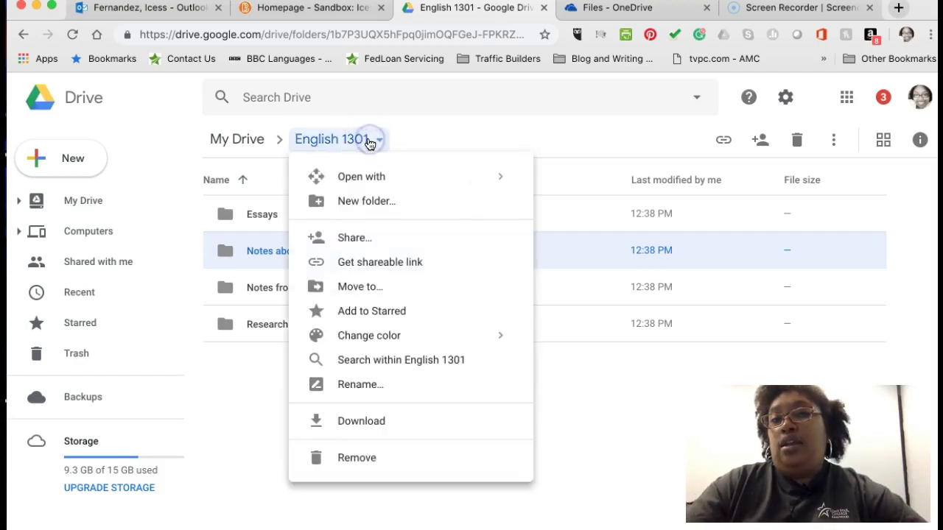
click(434, 120)
click(326, 139)
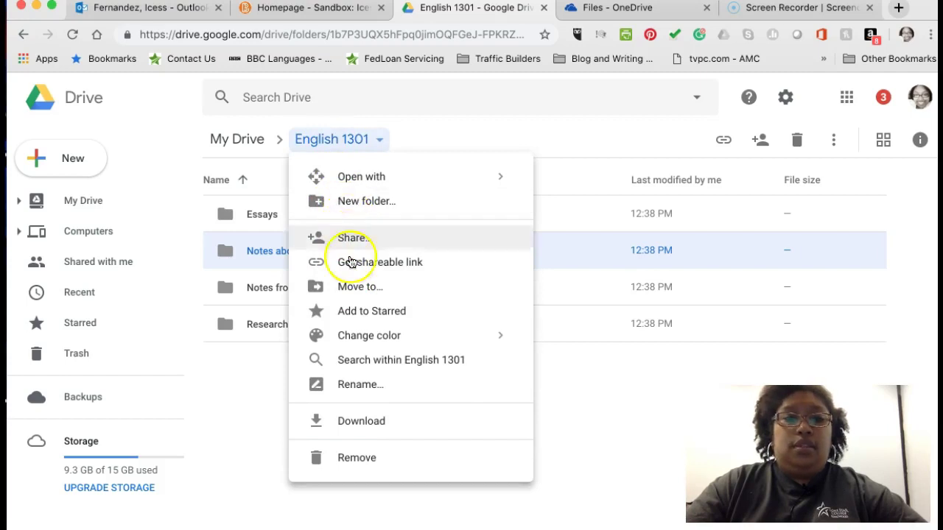
click(359, 384)
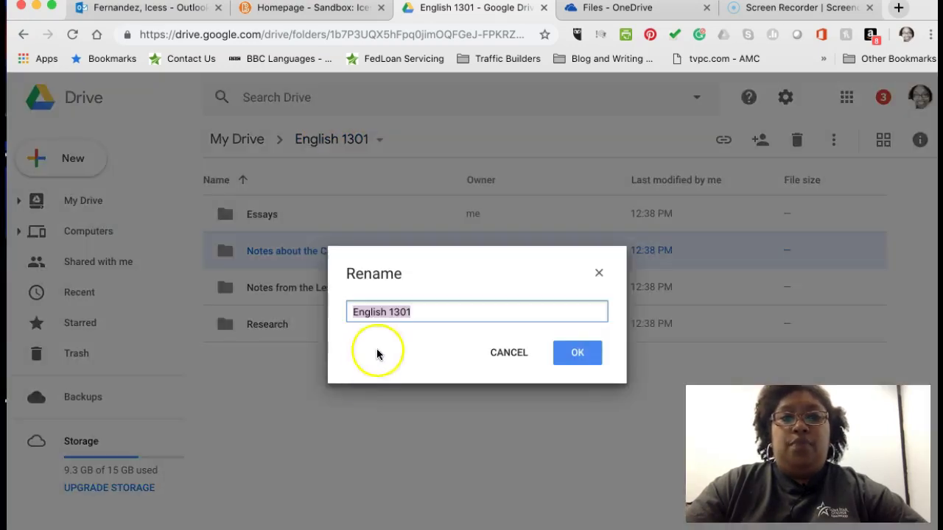
click(414, 312)
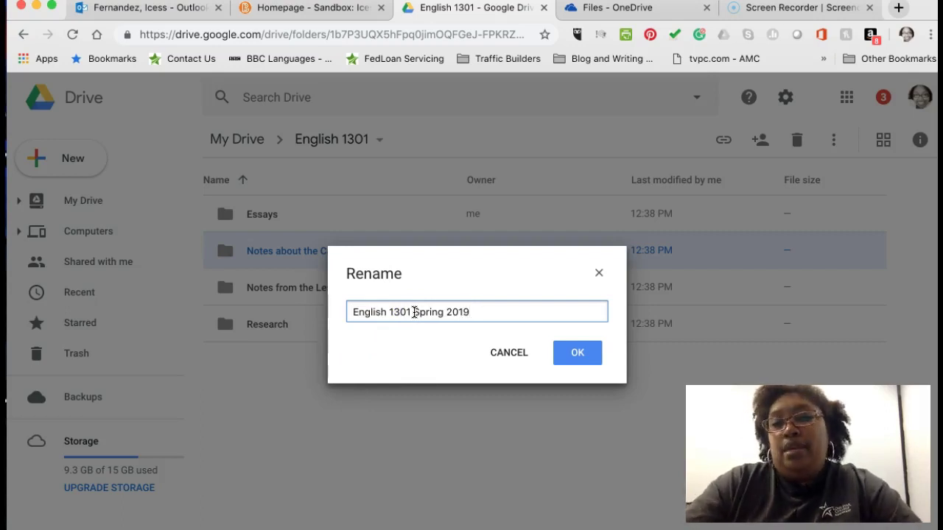
key(BackSpace)
key(BackSpace)
key(BackSpace)
key(BackSpace)
key(BackSpace)
key(BackSpace)
key(BackSpace)
key(BackSpace)
key(BackSpace)
key(BackSpace)
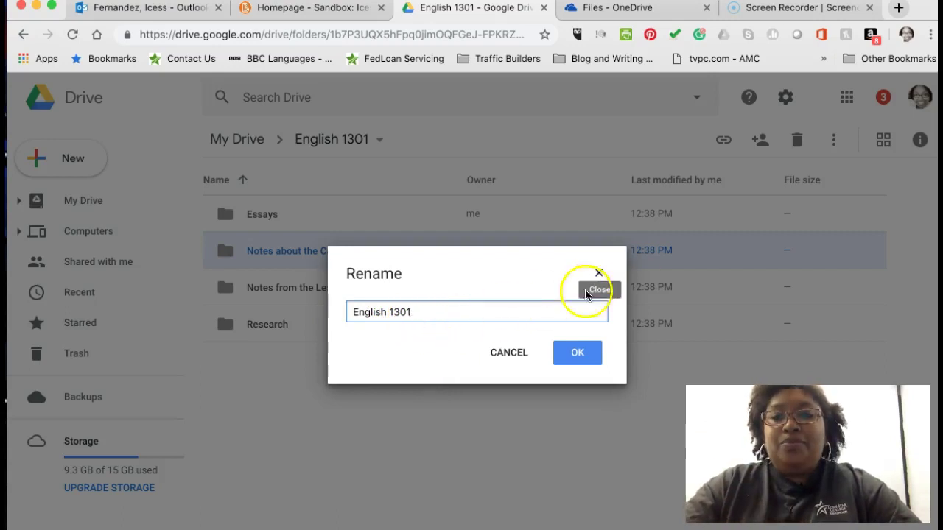
click(513, 353)
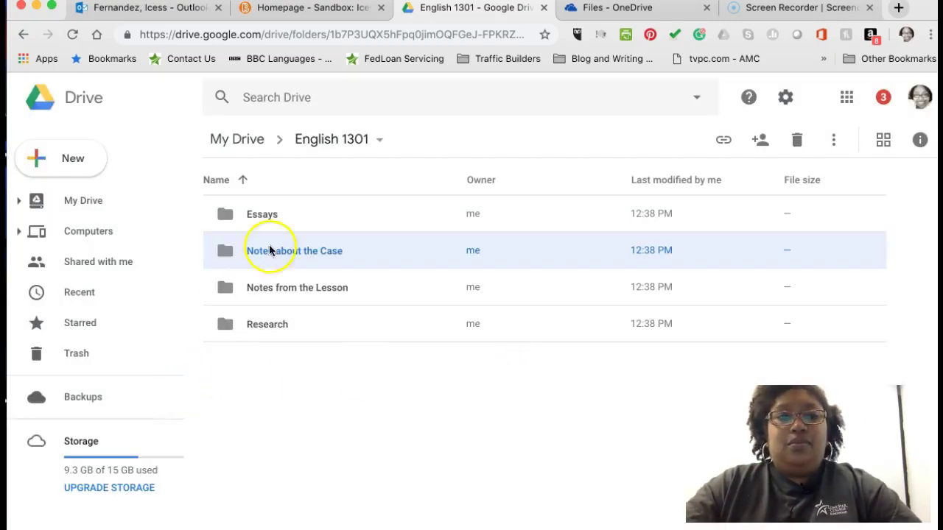
Switch to OneDrive and look through the existing folders in Files.
click(626, 11)
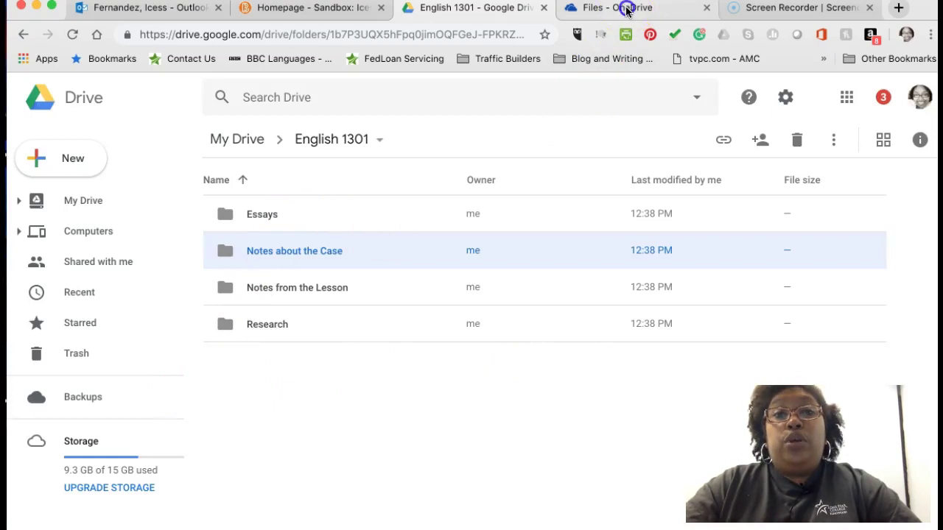
scroll(423, 414, down, 2)
scroll(423, 414, down, 3)
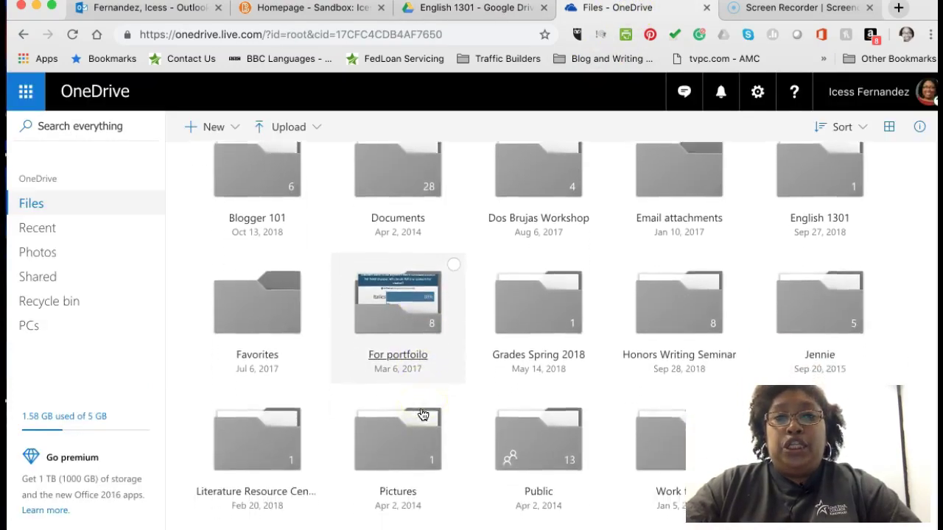
Examine the available Microsoft apps and the kinds of items that can be created in or uploaded to OneDrive Files.
scroll(424, 415, up, 4)
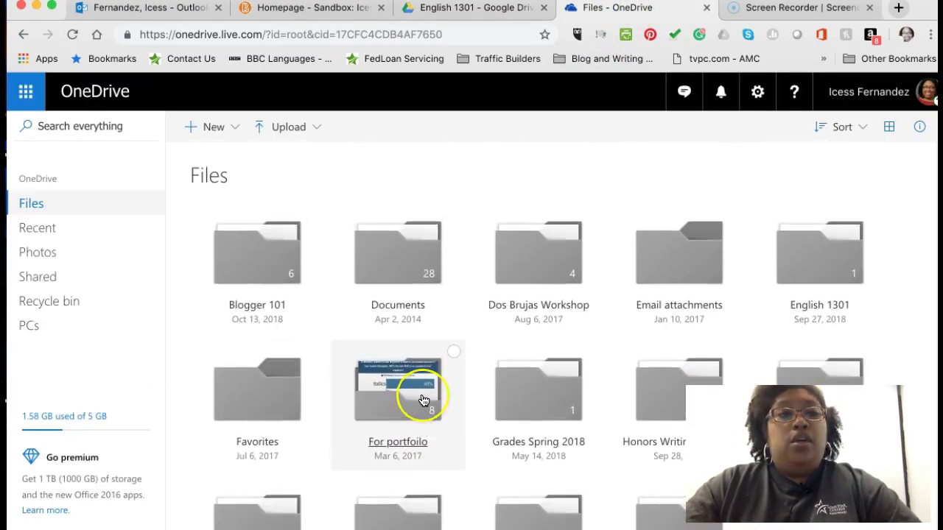
scroll(422, 414, down, 2)
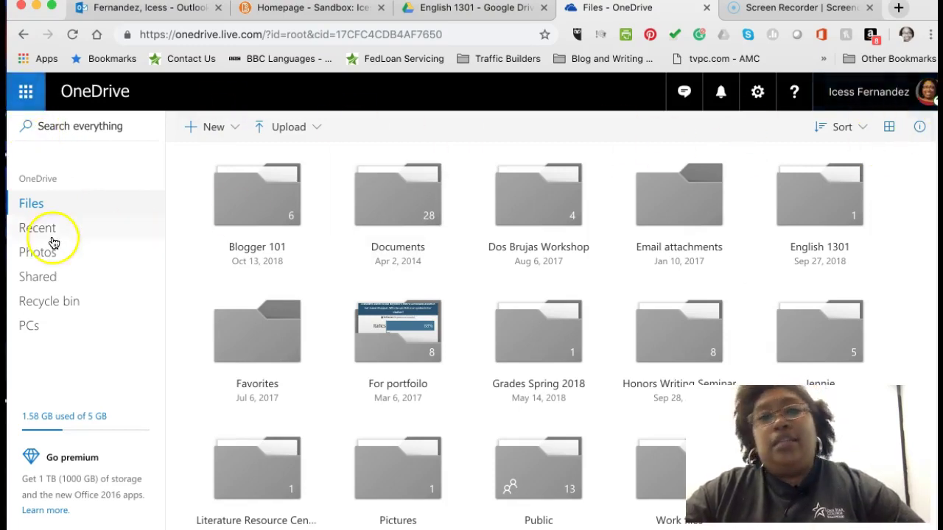
click(28, 88)
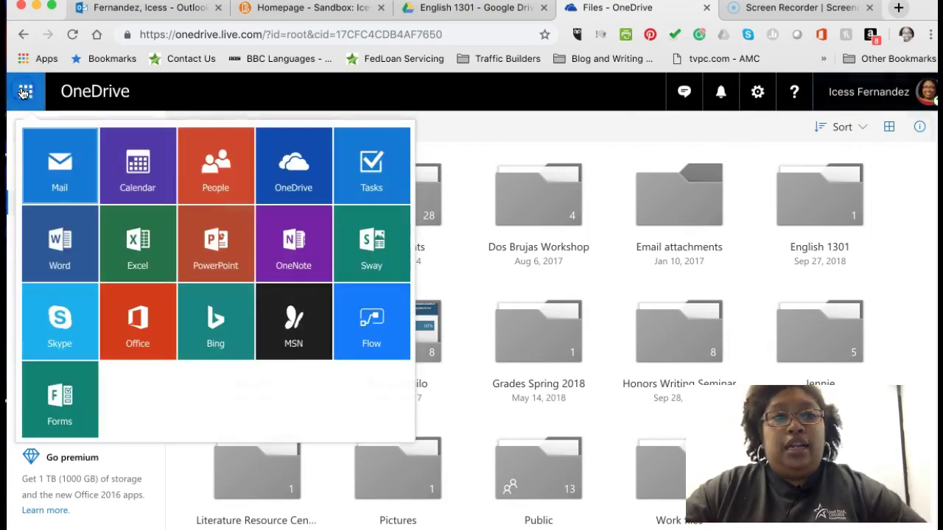
click(284, 171)
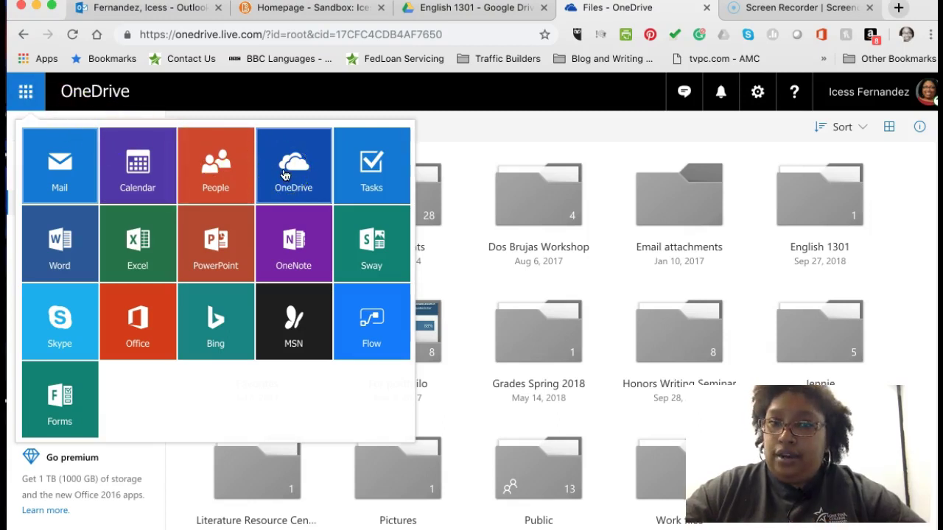
click(494, 130)
click(397, 361)
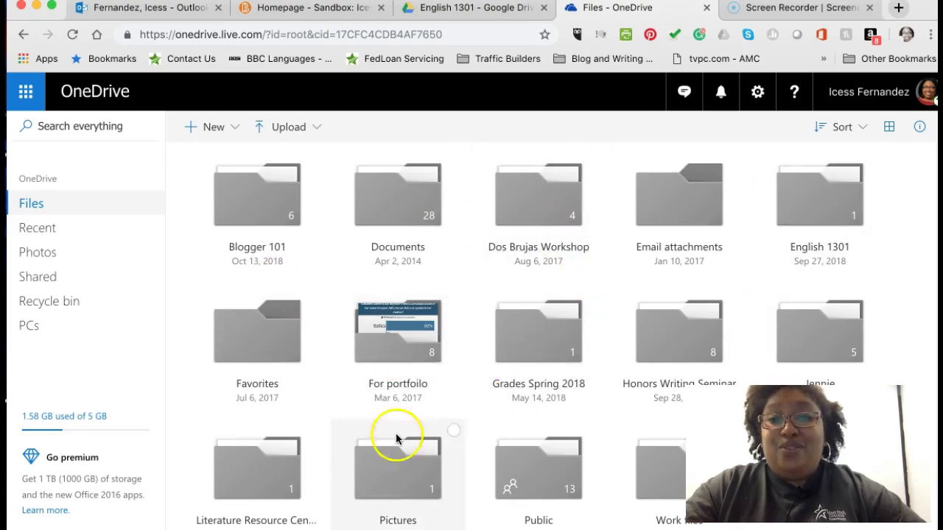
click(191, 131)
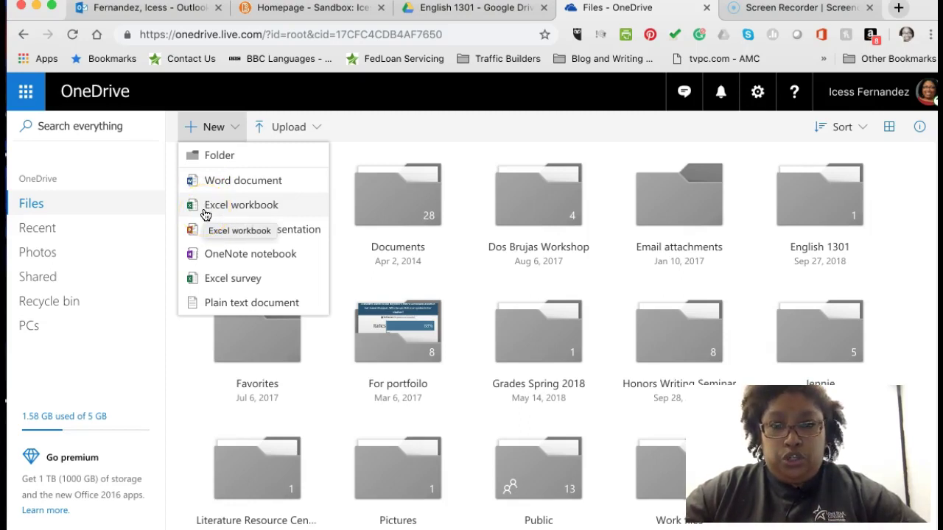
click(201, 245)
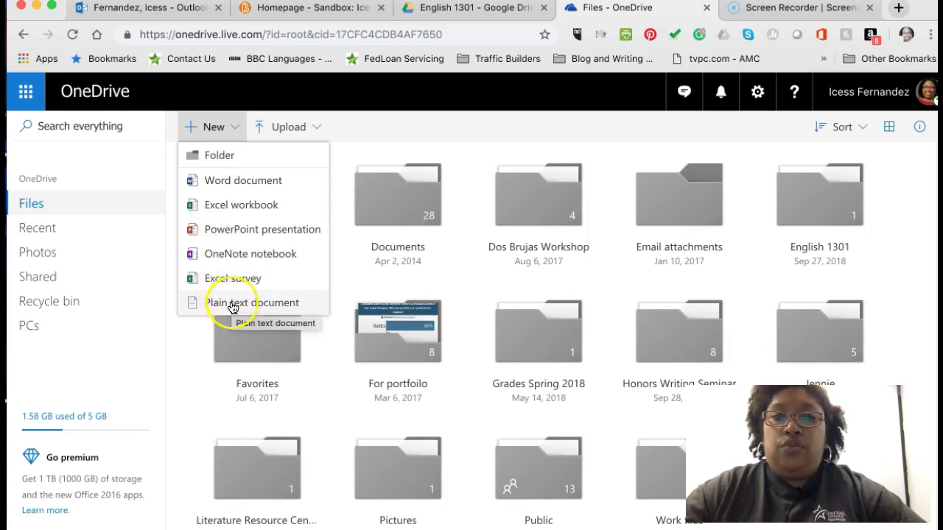
click(368, 127)
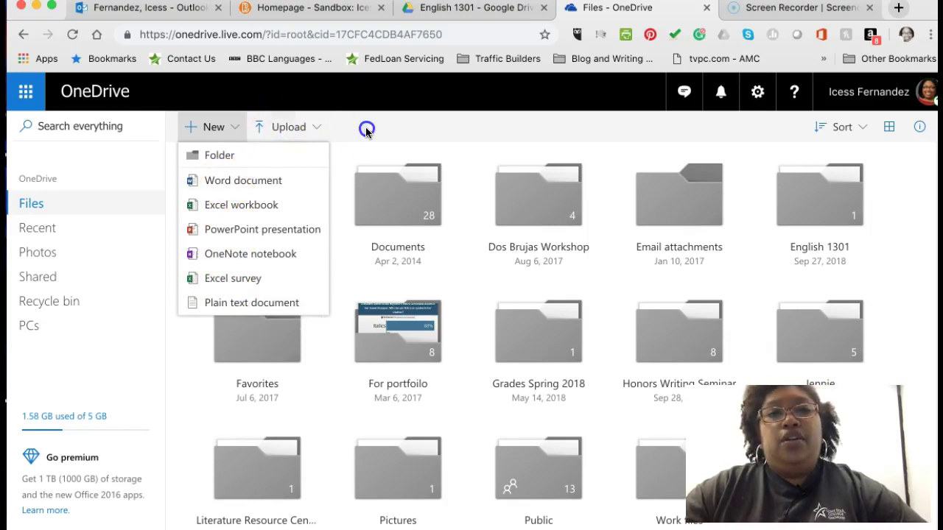
click(277, 128)
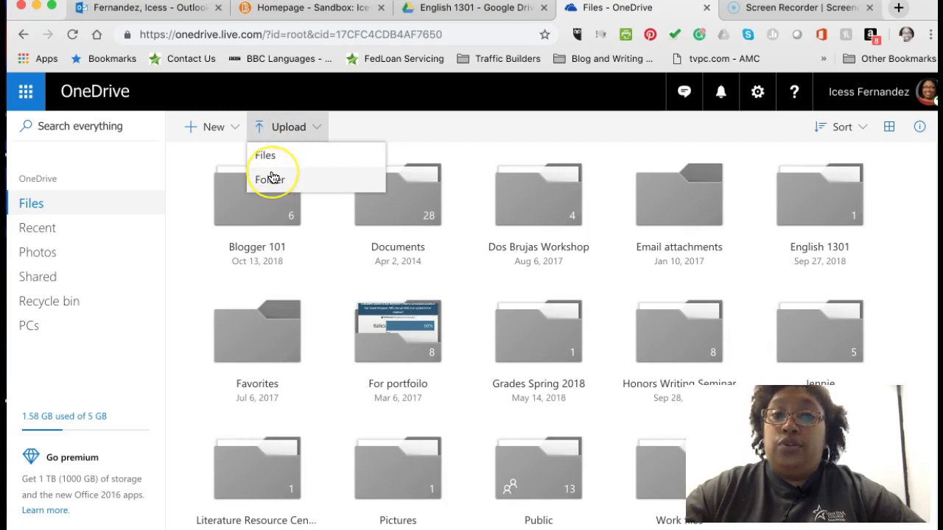
Try to create a folder named English 1301 at the top level of the OneDrive files.
click(212, 128)
click(216, 154)
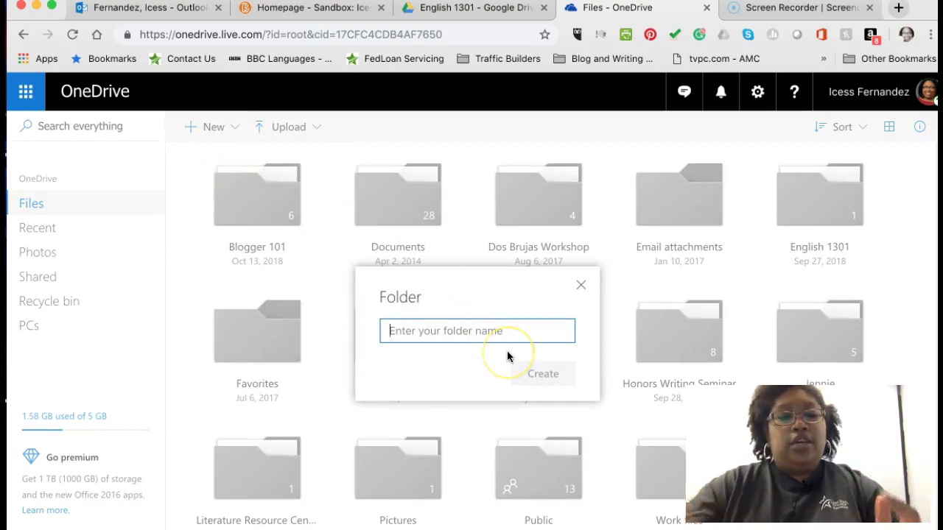
text(E)
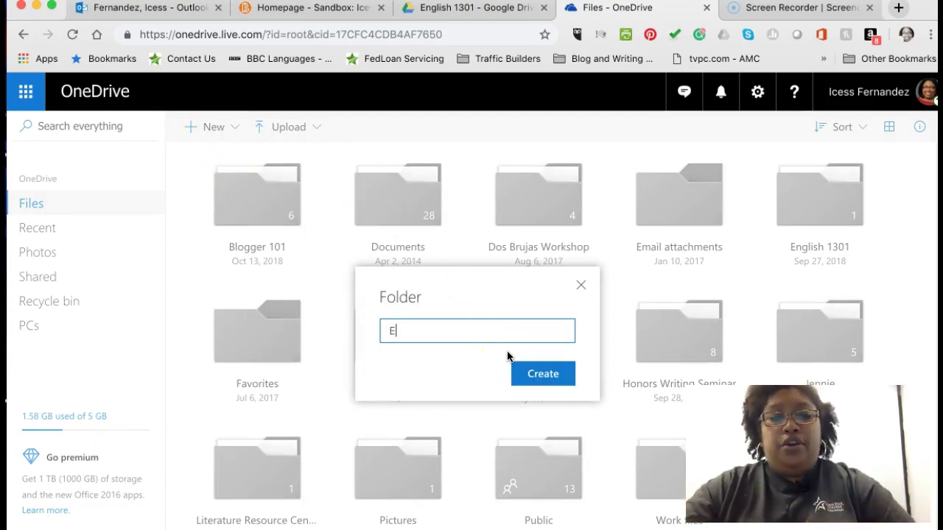
text(nglish 1301)
click(543, 373)
click(548, 385)
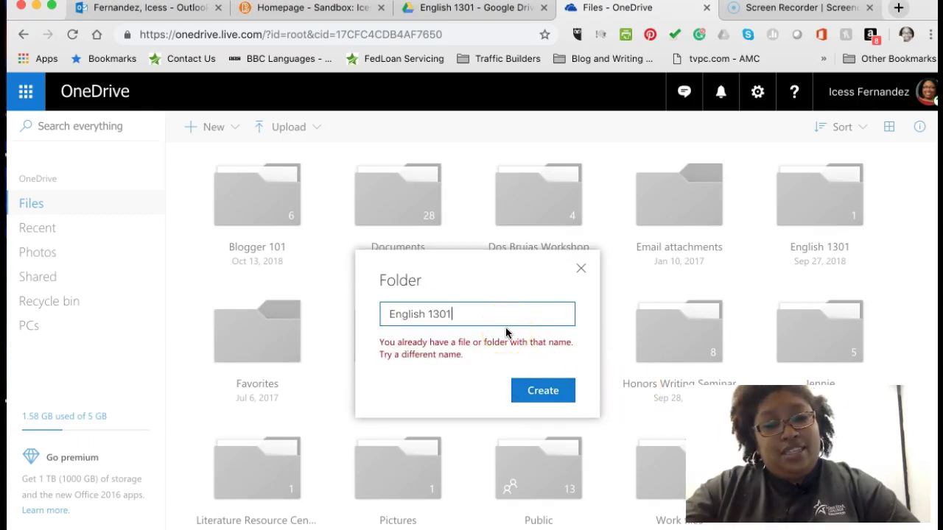
Extend the new folder's name to English 1301 Spring 2019 and create the folder.
text(S)
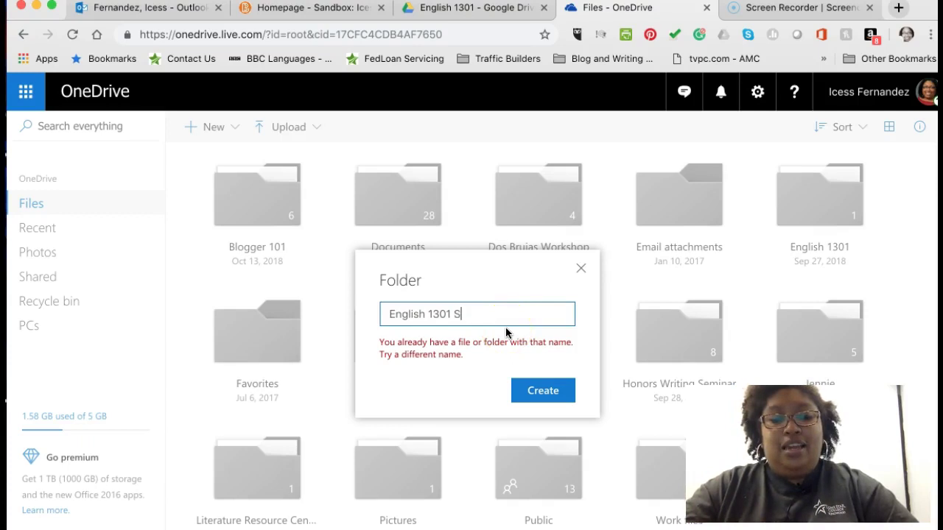
text(pring 2018)
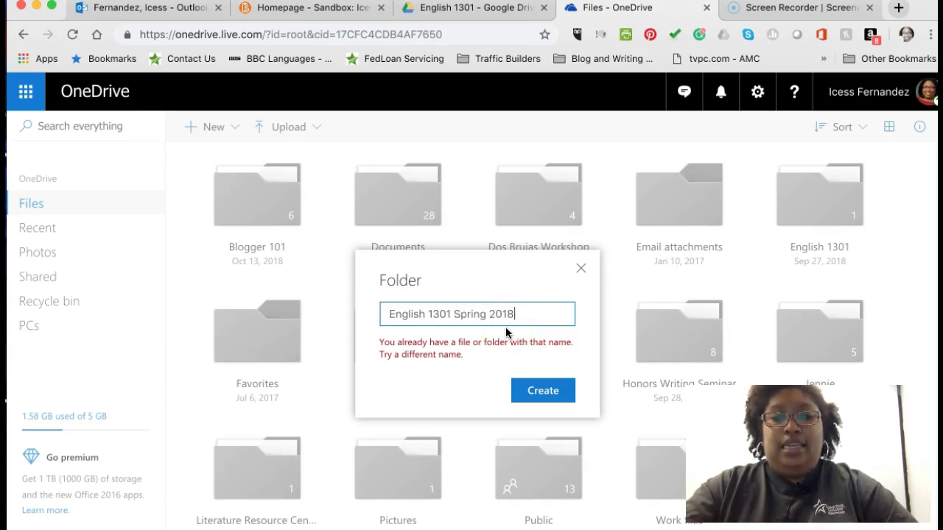
click(535, 400)
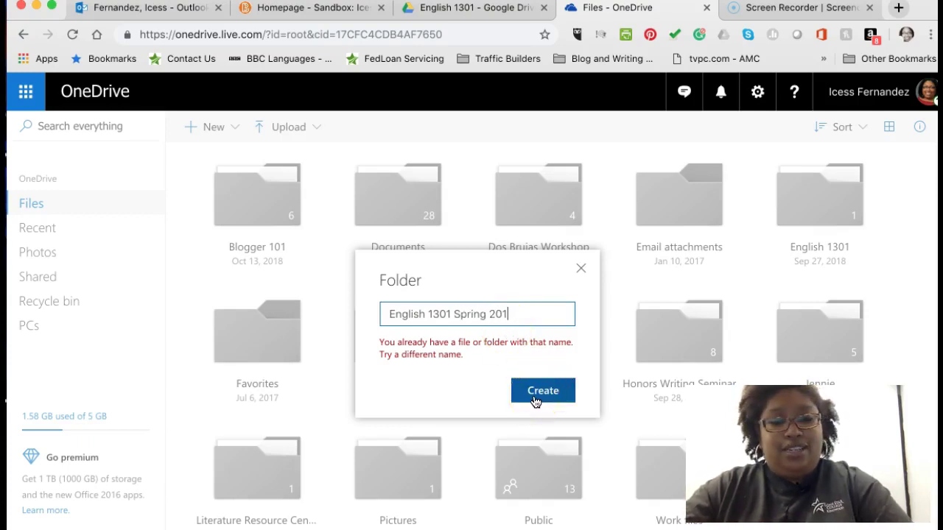
click(529, 399)
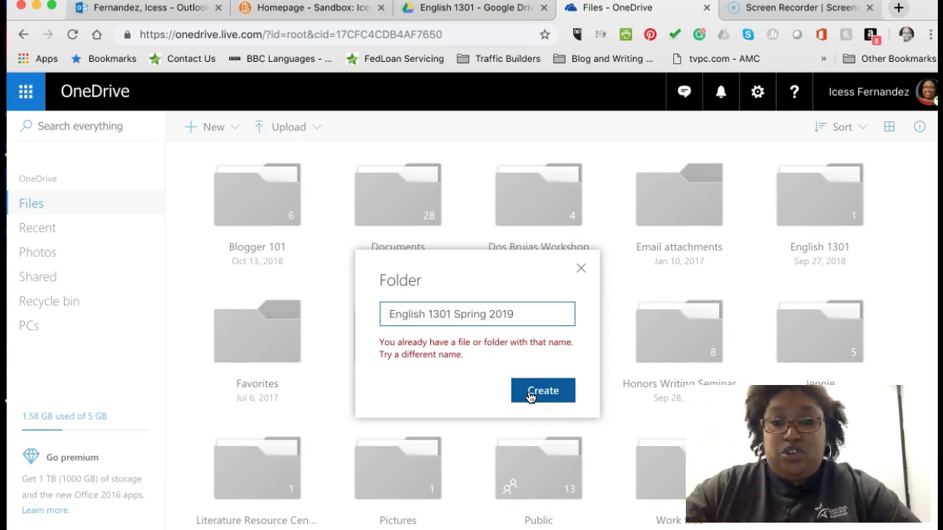
click(530, 398)
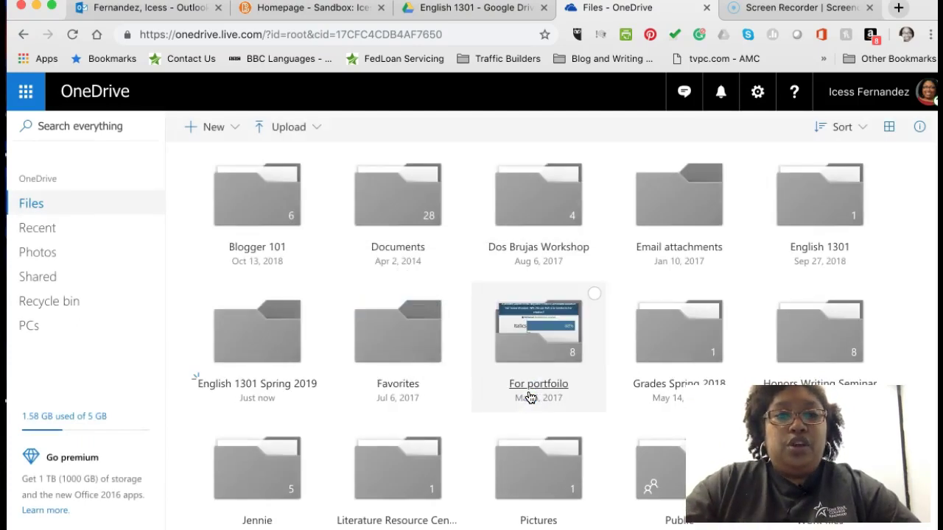
Find the English 1301 Spring 2019 folder among the files and open it.
scroll(530, 397, down, 5)
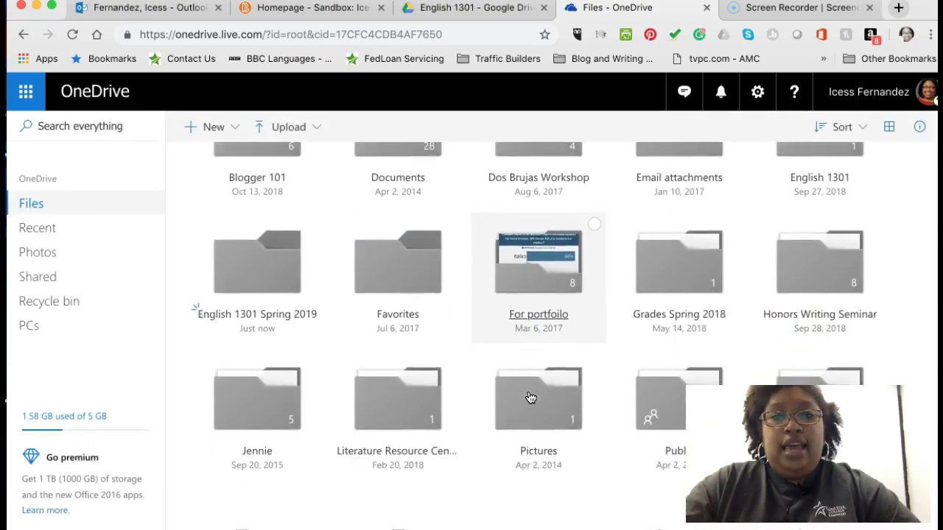
scroll(529, 398, down, 5)
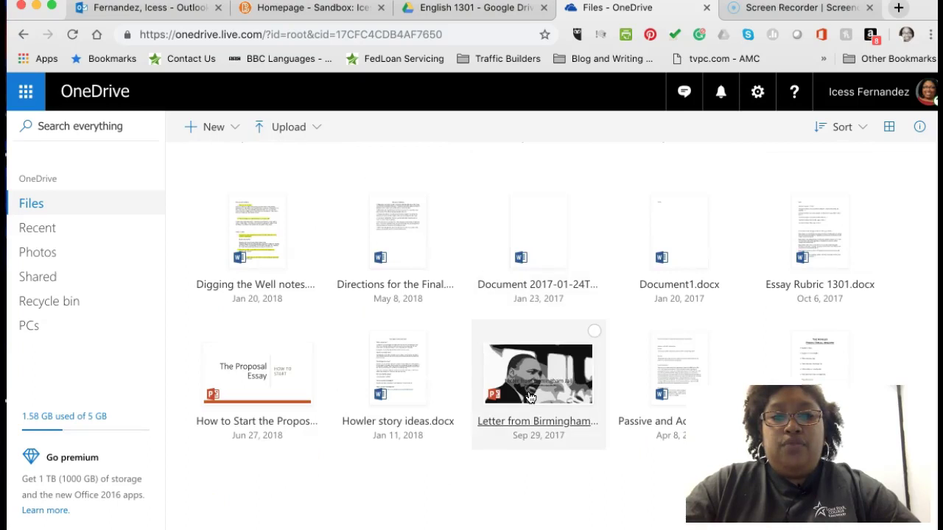
scroll(529, 398, up, 5)
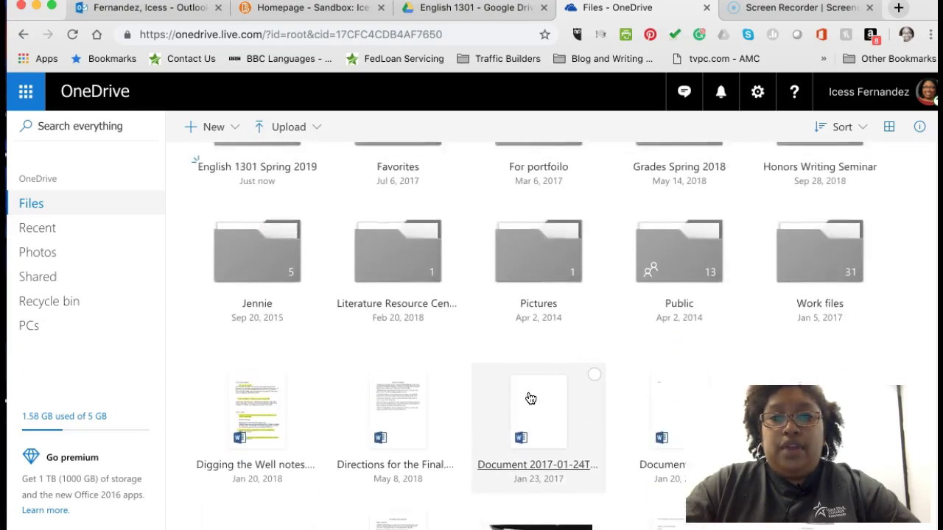
scroll(530, 398, up, 3)
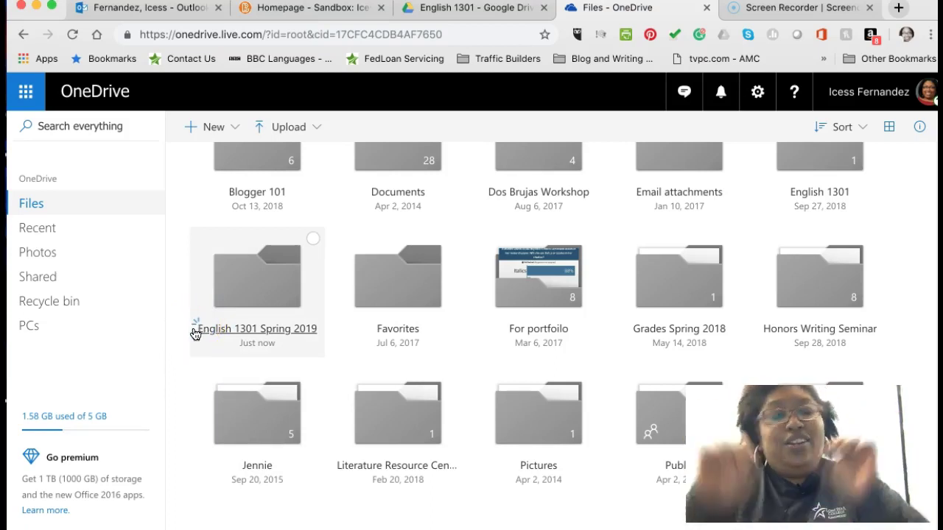
click(251, 313)
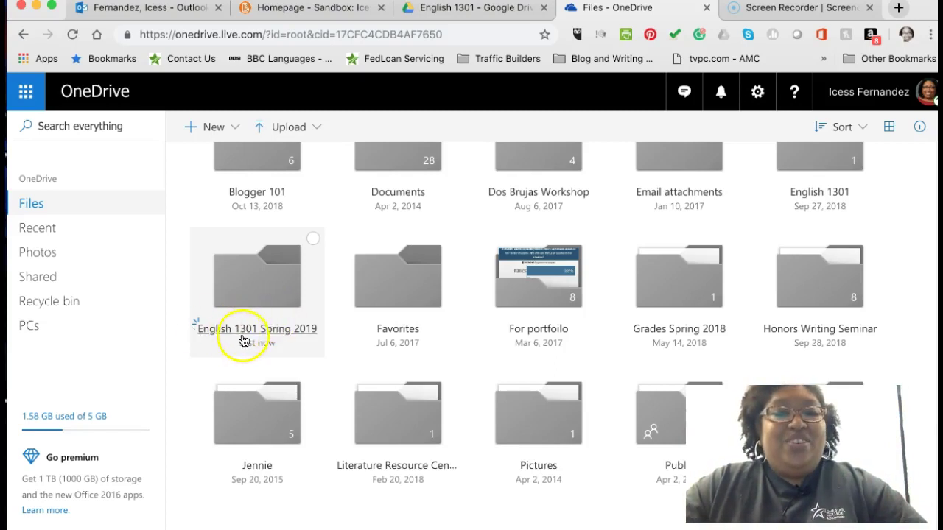
click(249, 296)
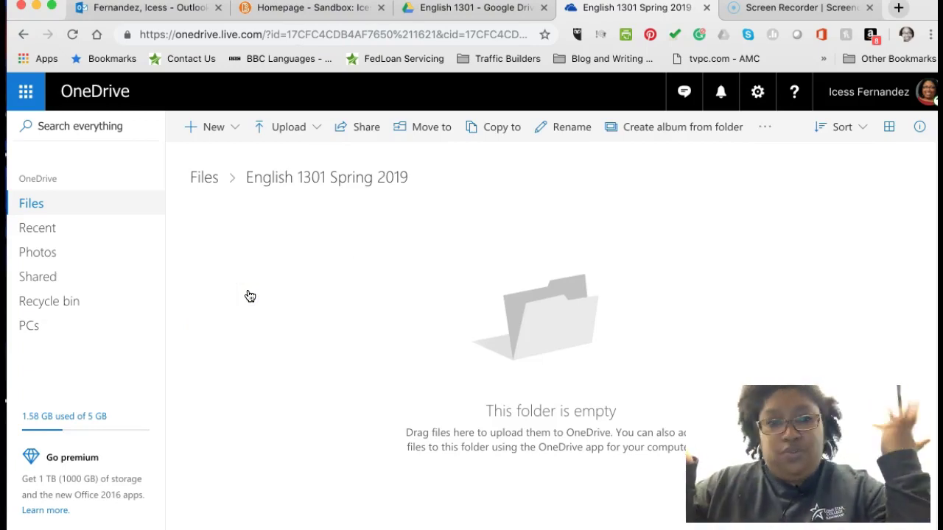
Create a subfolder named Essays in the English 1301 Spring 2019 folder.
click(204, 132)
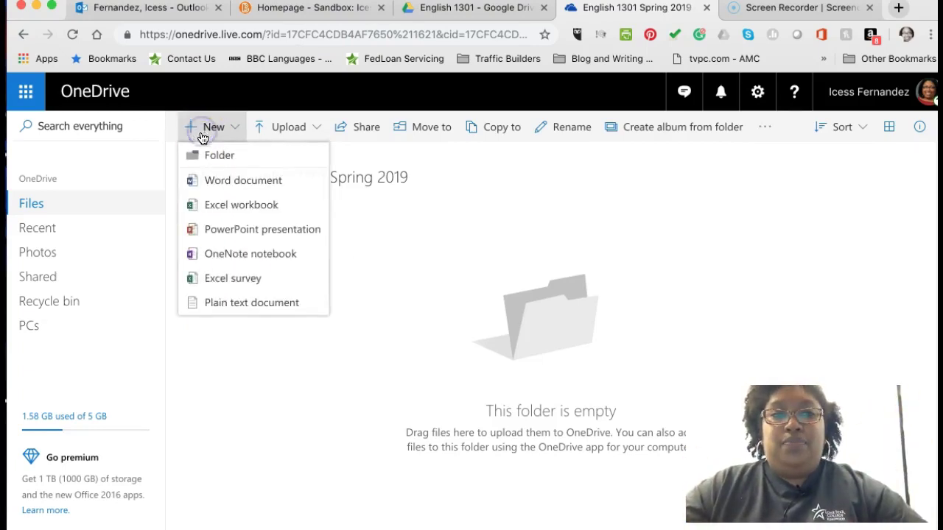
click(207, 156)
text(Essays)
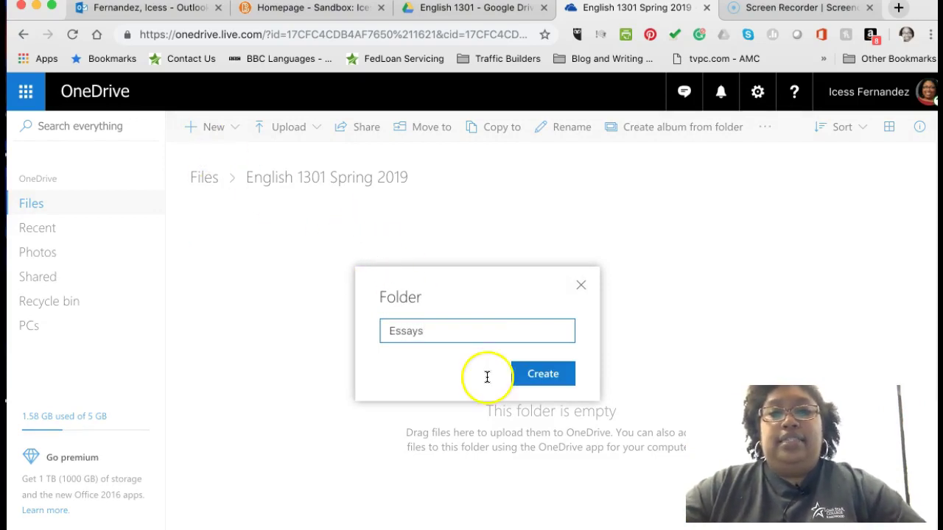
click(551, 374)
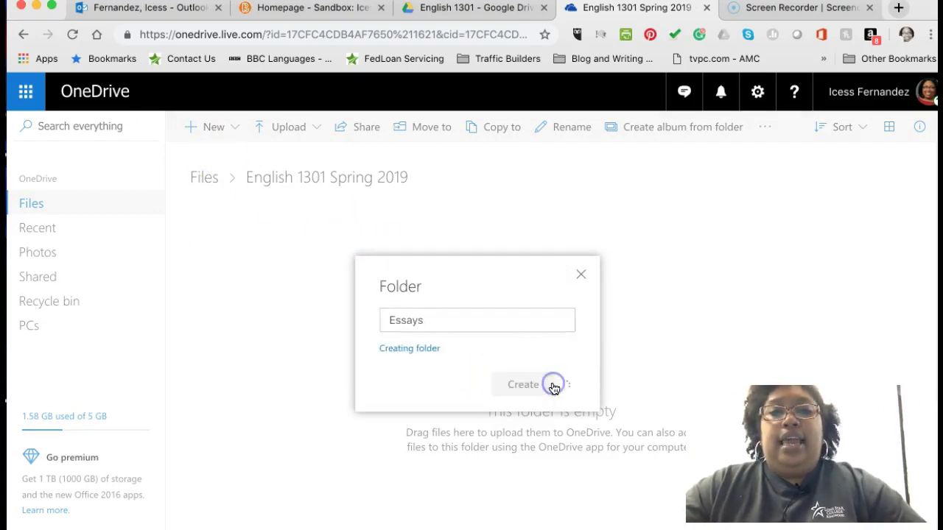
Create a subfolder named Notes from the Lessons in the English 1301 Spring 2019 folder.
click(203, 129)
click(212, 158)
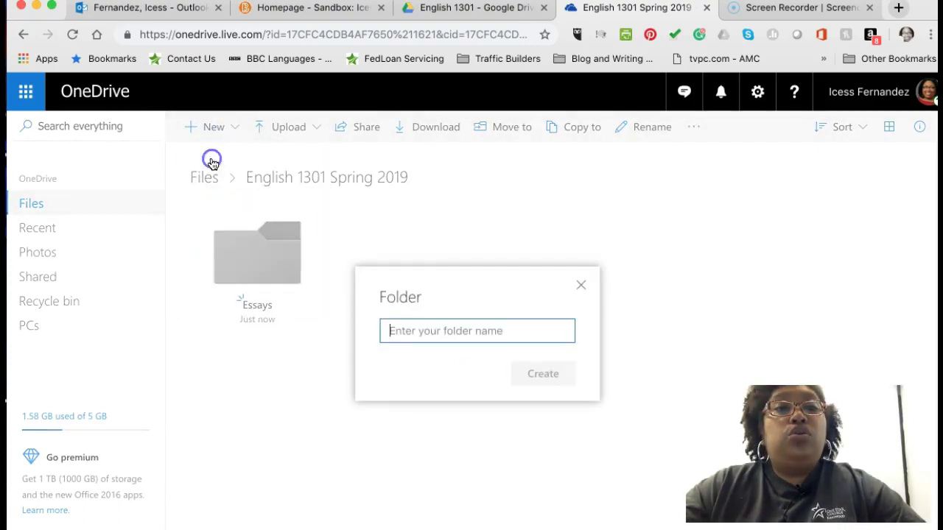
text(Notes from the Lessons)
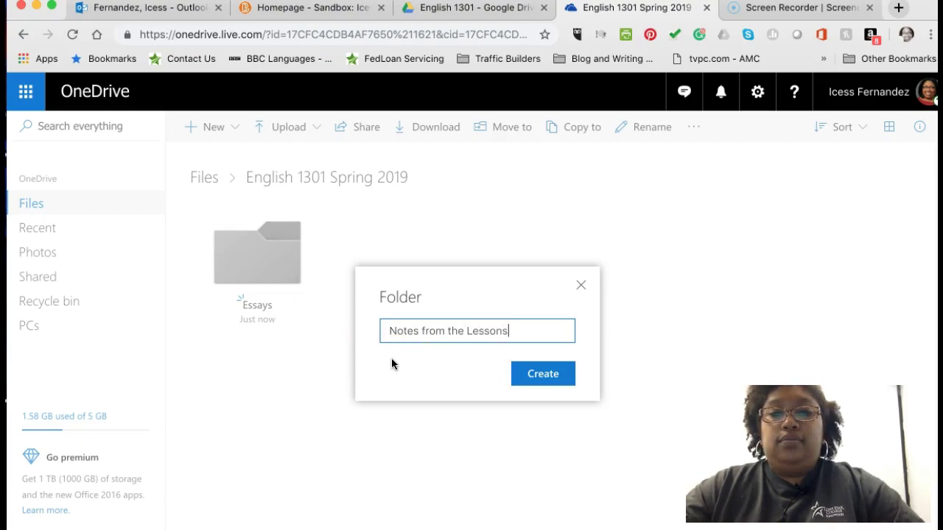
click(545, 374)
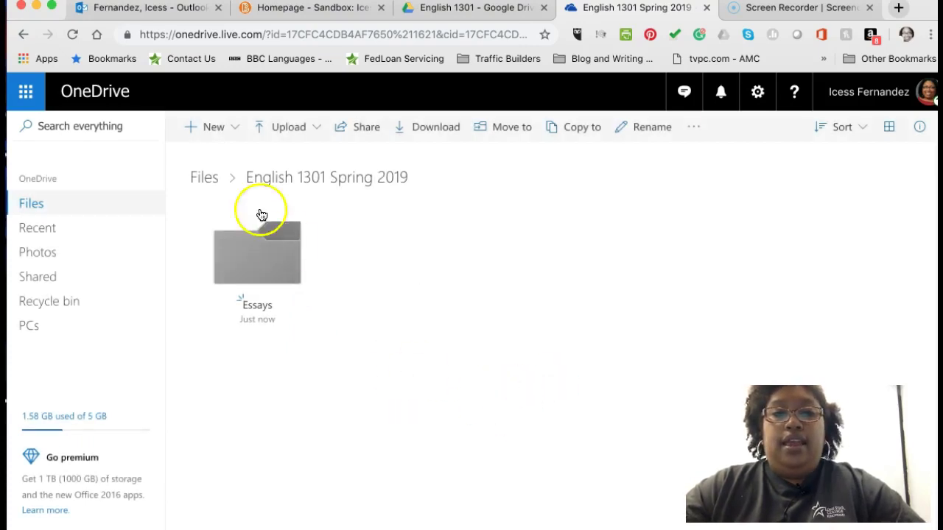
Create a subfolder named Research in the English 1301 Spring 2019 folder.
click(206, 129)
click(206, 162)
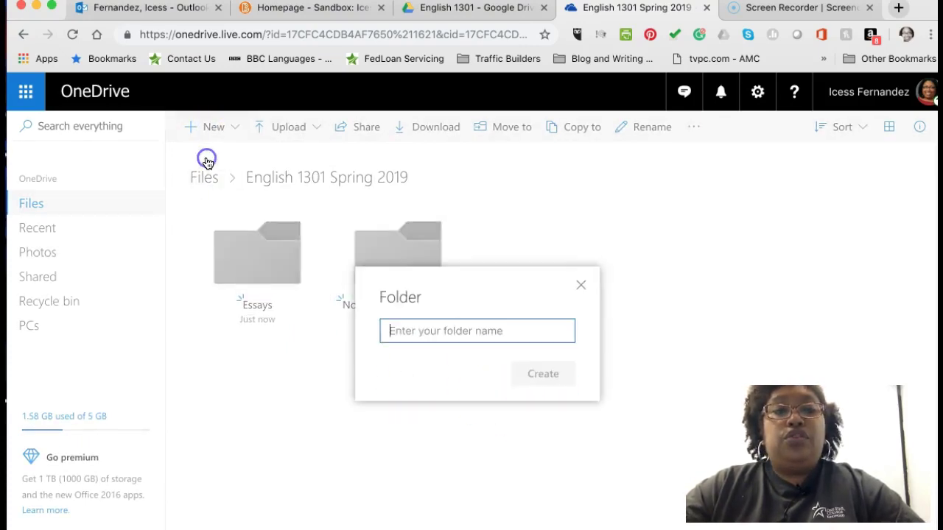
text(Research)
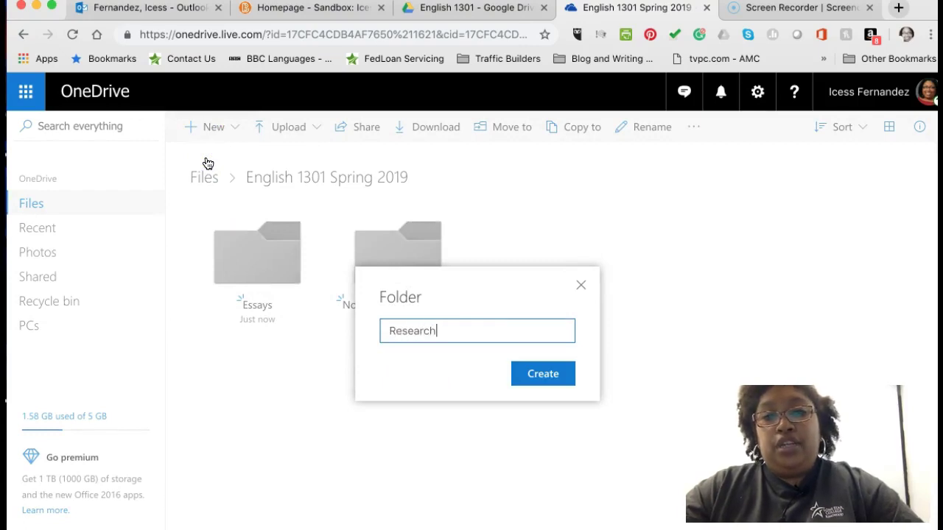
click(545, 374)
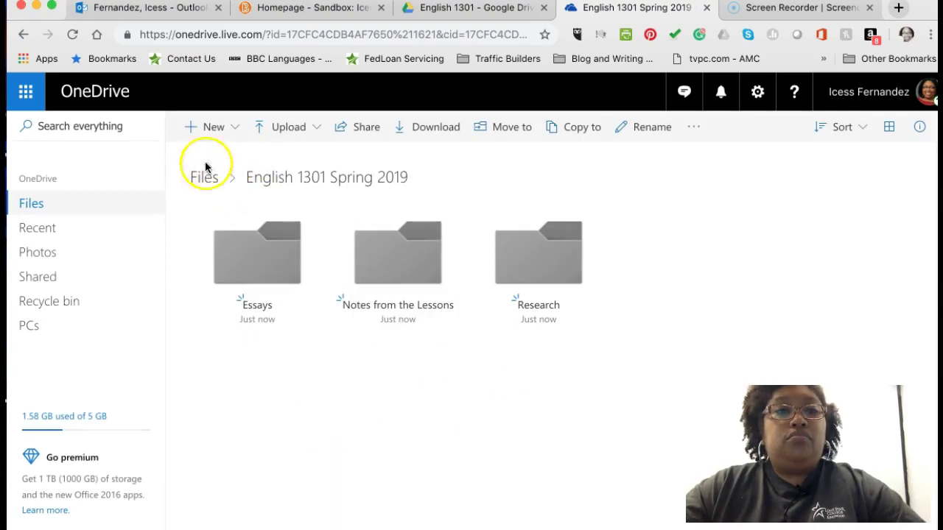
Create a subfolder named Notes from the Case in the English 1301 Spring 2019 folder.
click(193, 128)
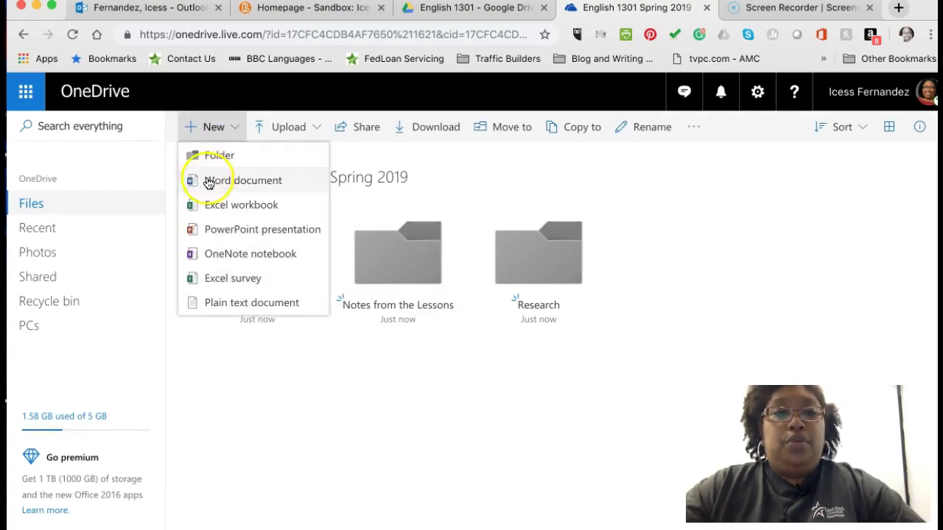
click(227, 158)
text(No)
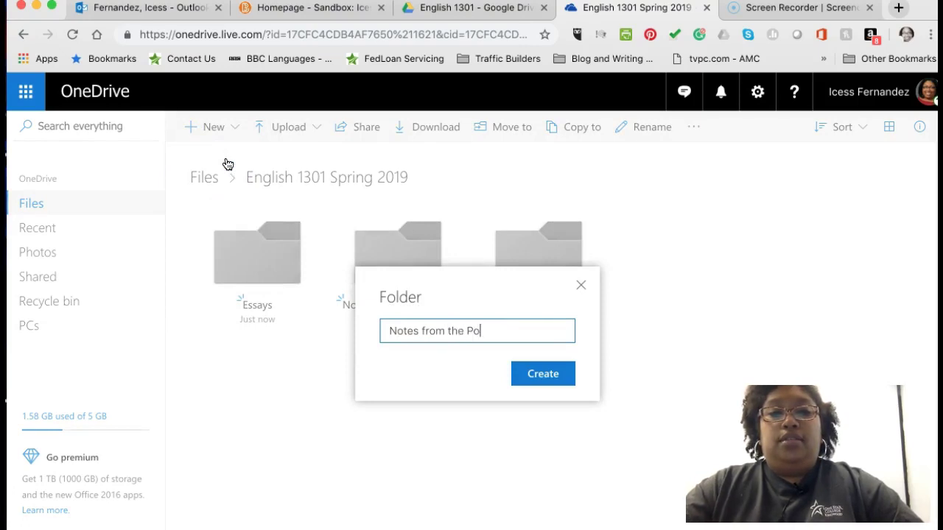
text(tes from the Case)
click(539, 377)
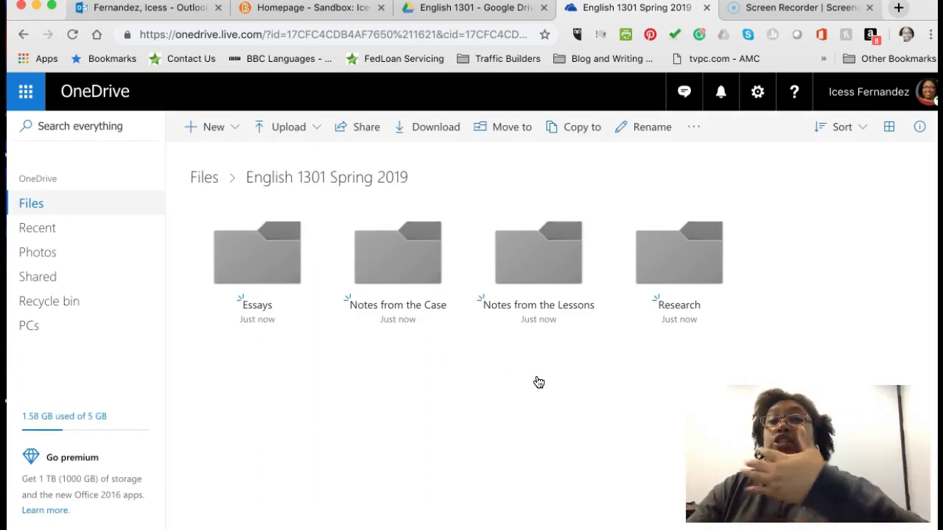
Create a new blank Word document inside the Essays subfolder of English 1301 Spring 2019.
click(246, 266)
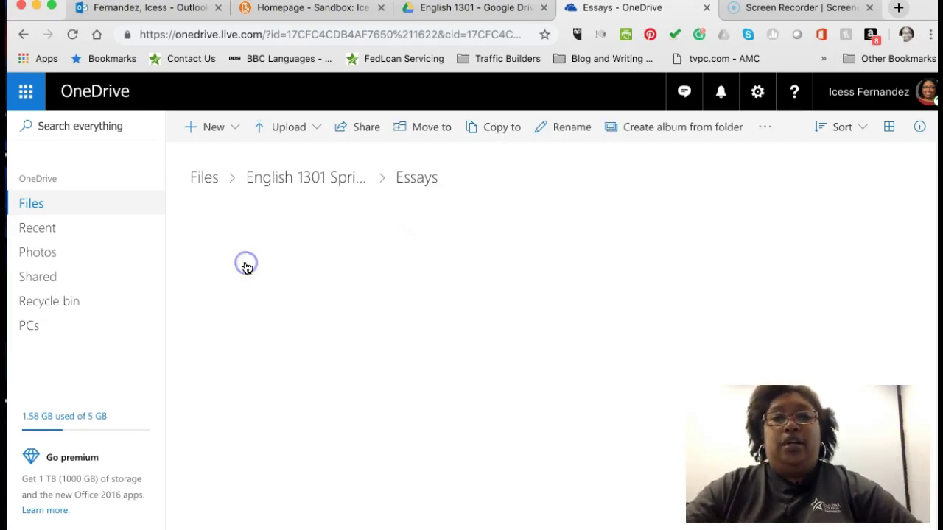
click(217, 129)
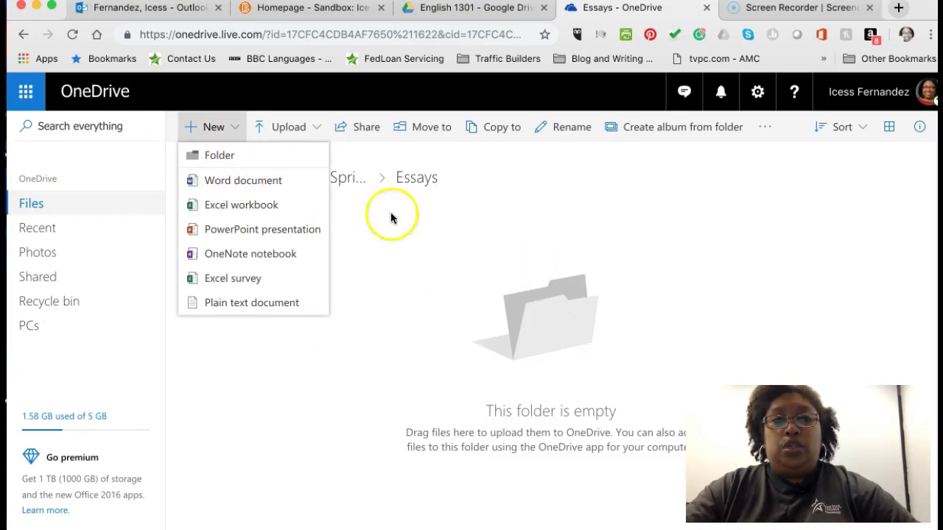
click(259, 181)
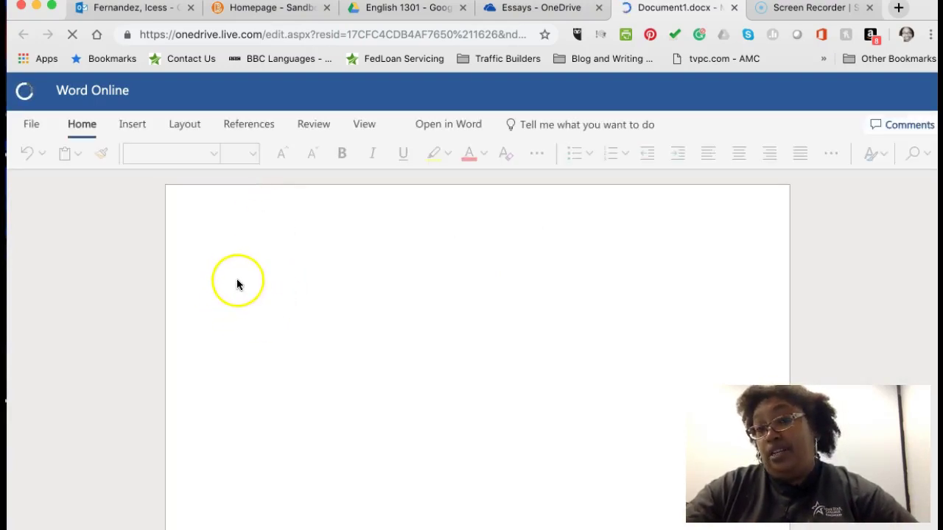
Switch to Google Drive and create a new Google Docs document inside the Essays subfolder of English 1301.
click(382, 7)
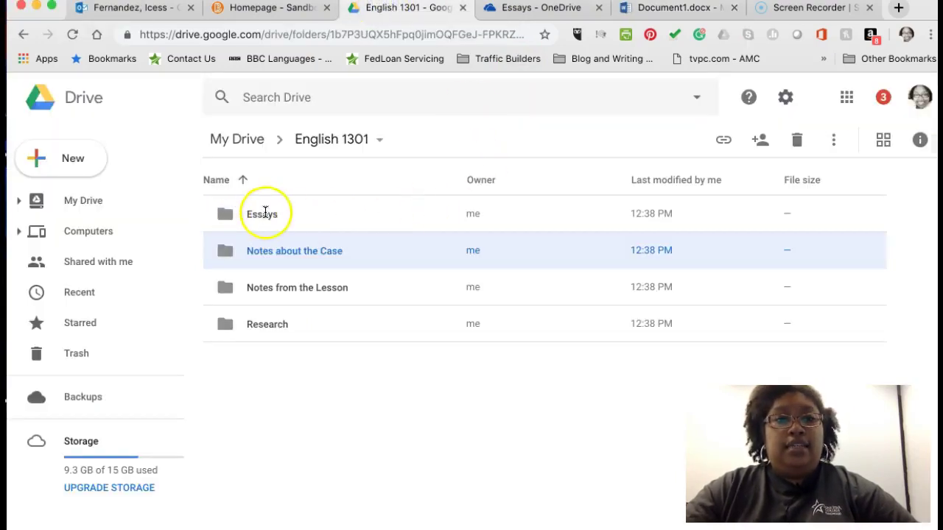
click(219, 216)
click(517, 9)
click(418, 11)
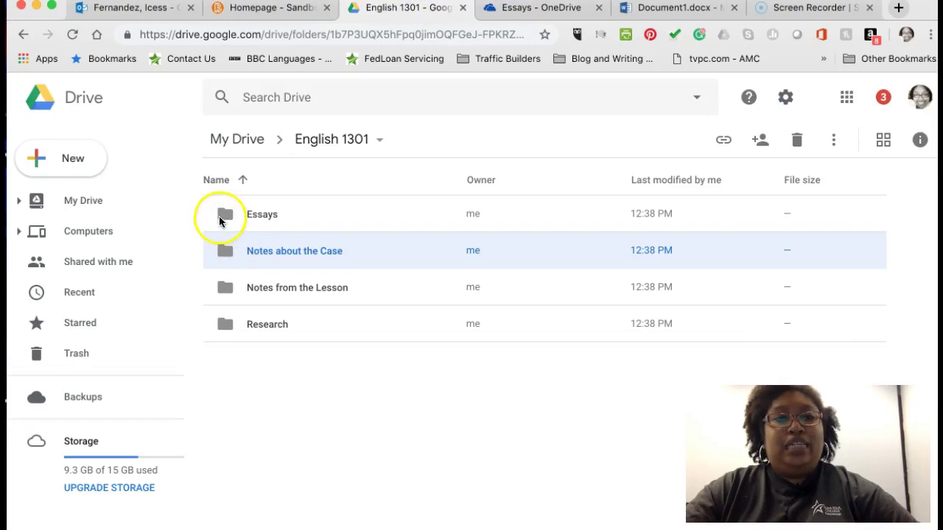
double_click(221, 218)
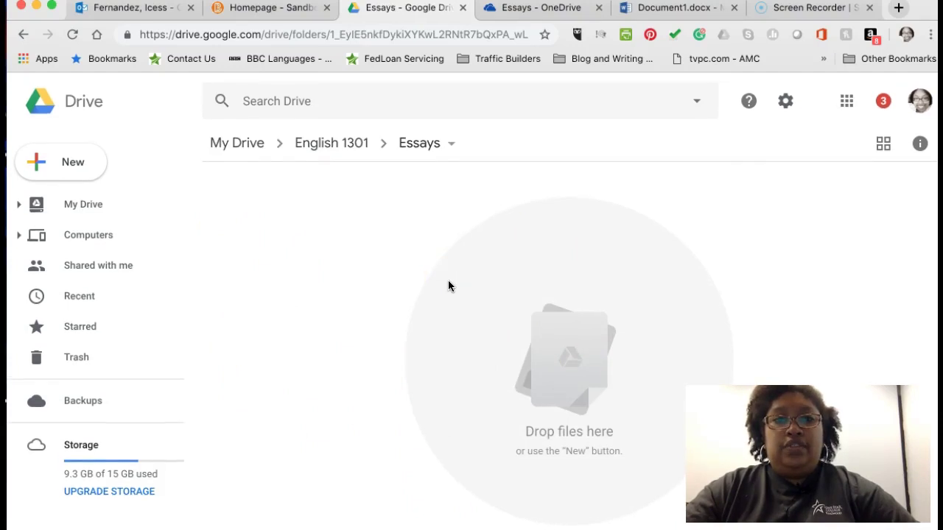
click(42, 162)
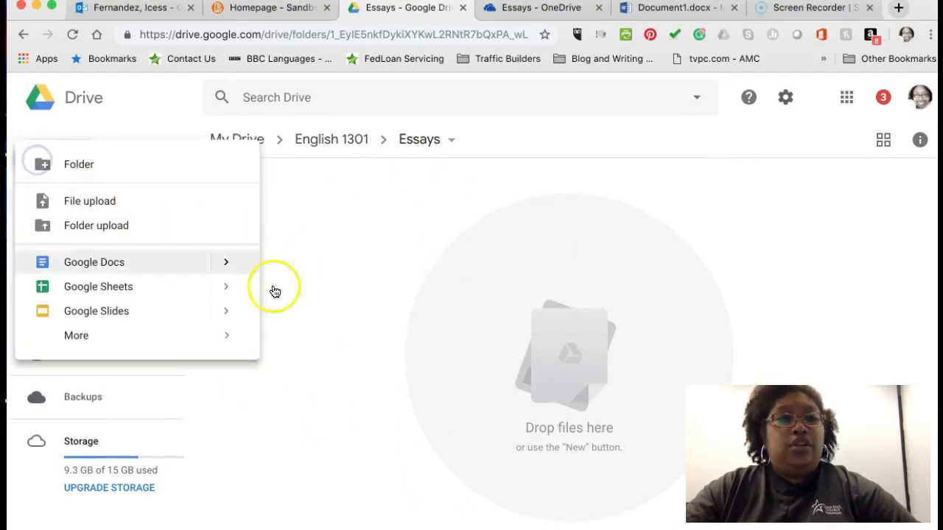
click(114, 263)
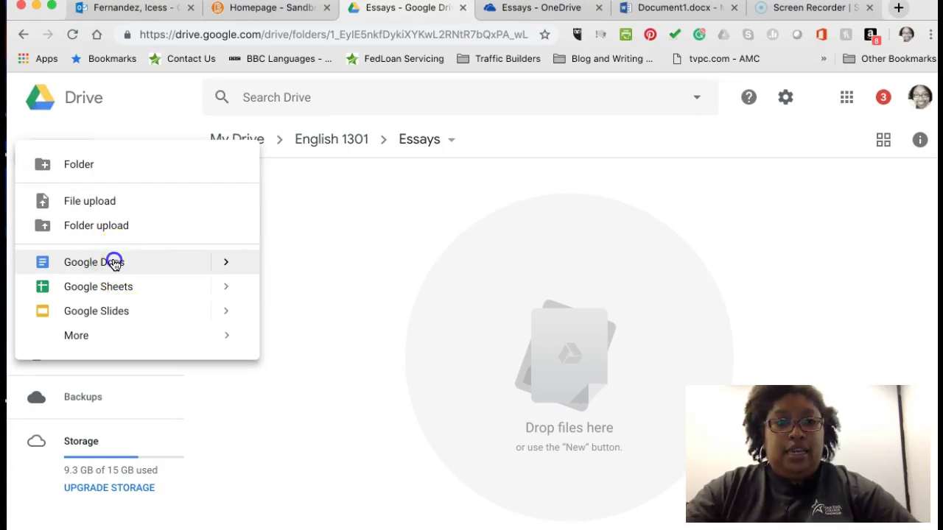